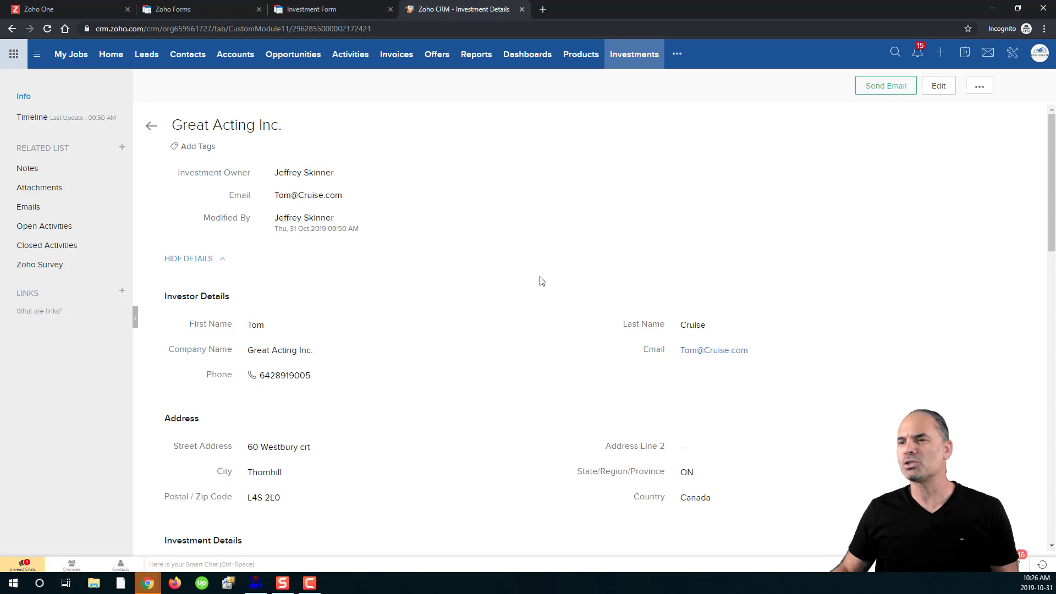
Step: Switch to Zoho Forms and start a field mapping in the Investment Form's Update Record integration with Zoho CRM
click(210, 10)
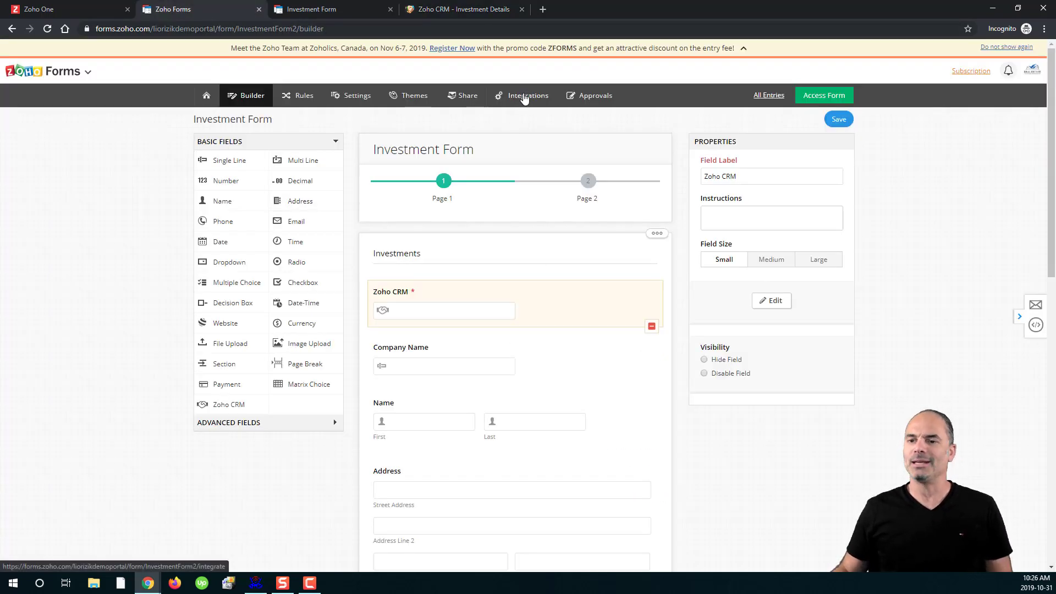
click(534, 97)
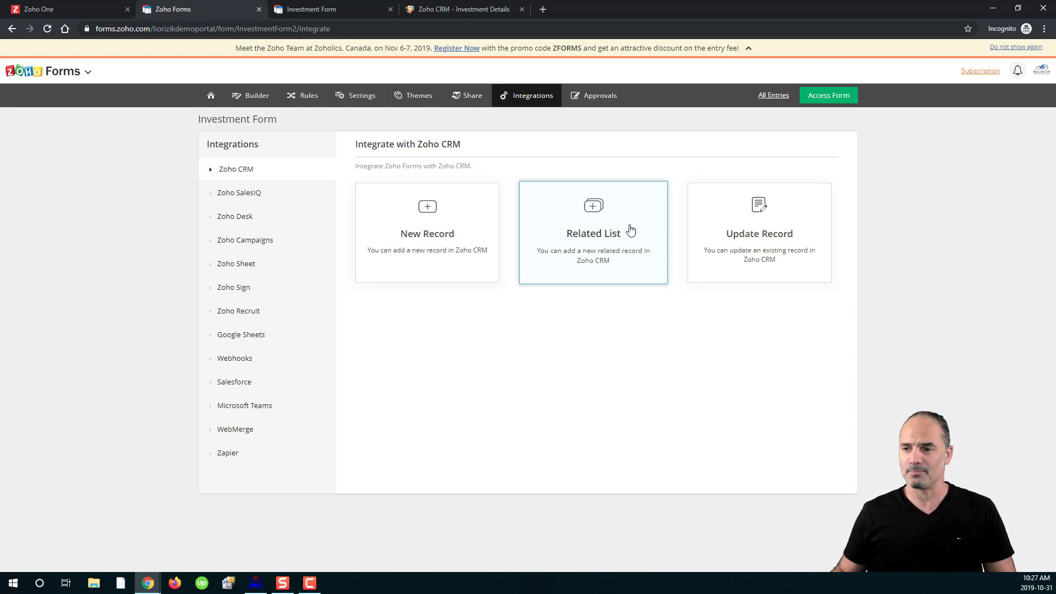
click(761, 234)
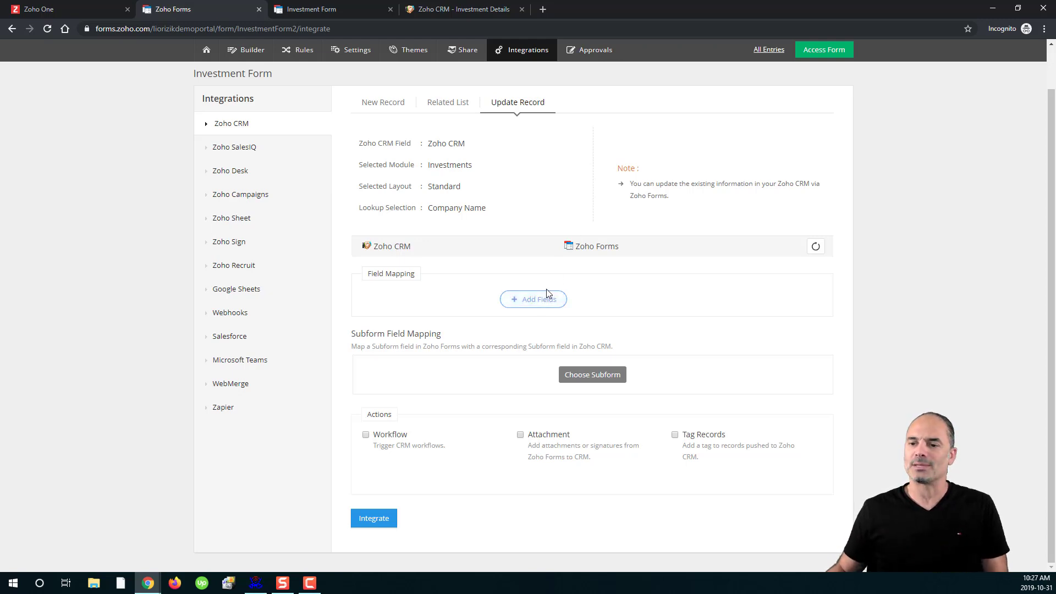
click(529, 299)
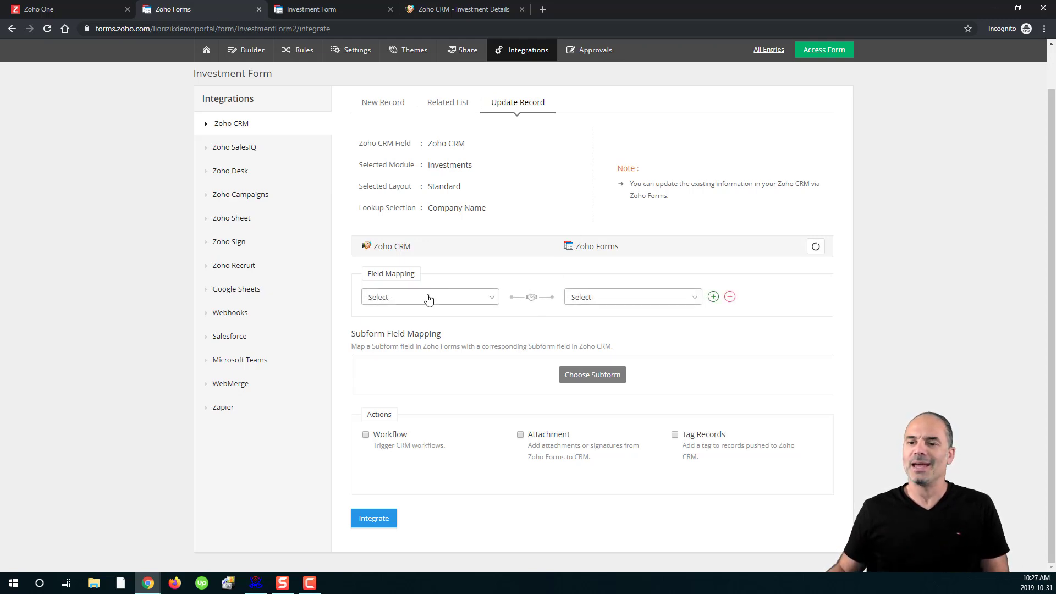
click(428, 300)
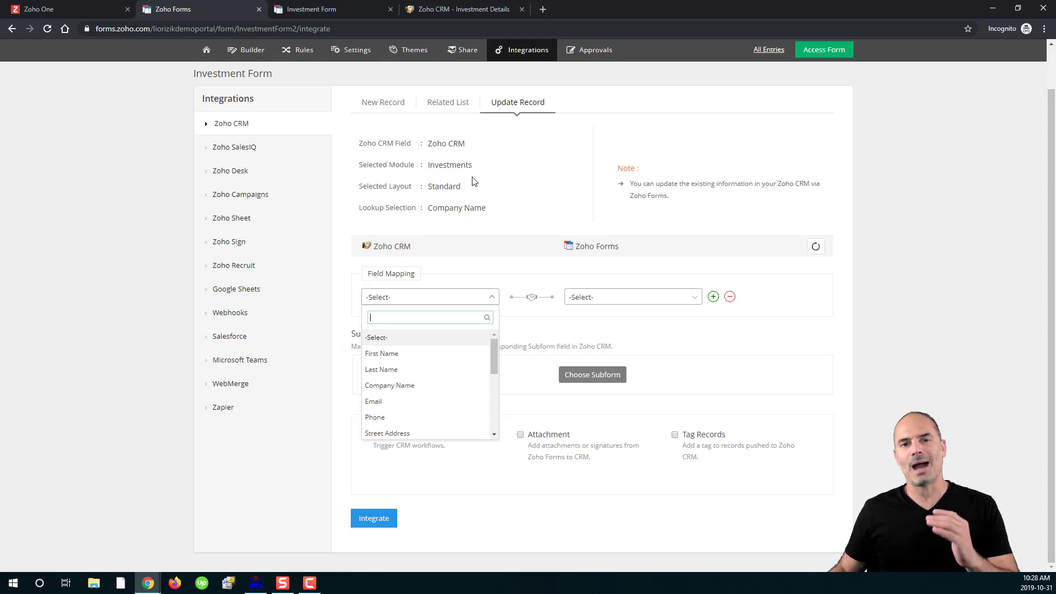
Step: In the live Investment Form, advance to page 2 and choose Real Estate as the investment type
click(334, 12)
scroll(452, 292, down, 1)
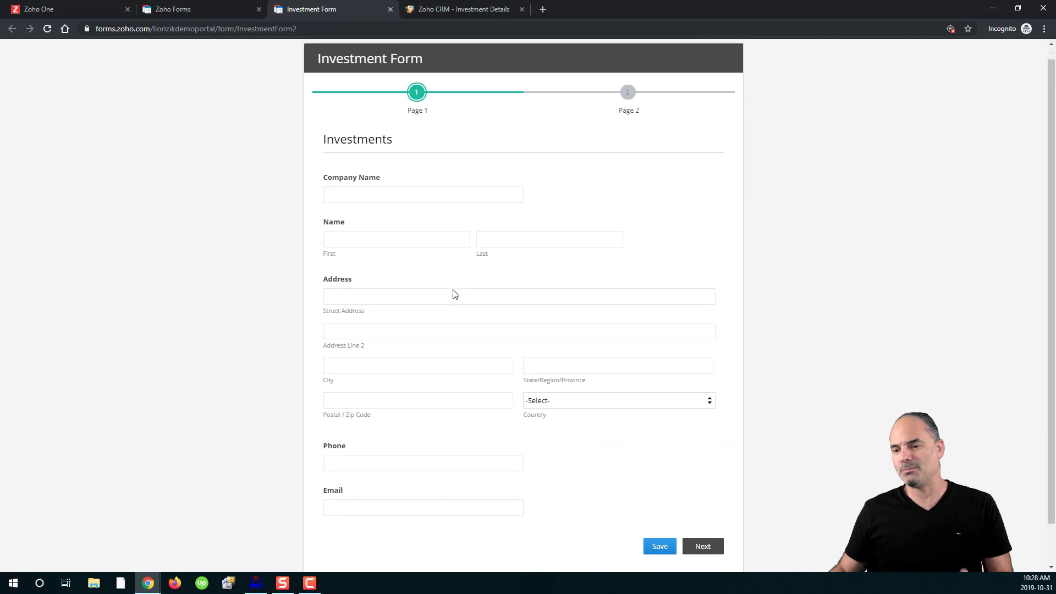
click(700, 501)
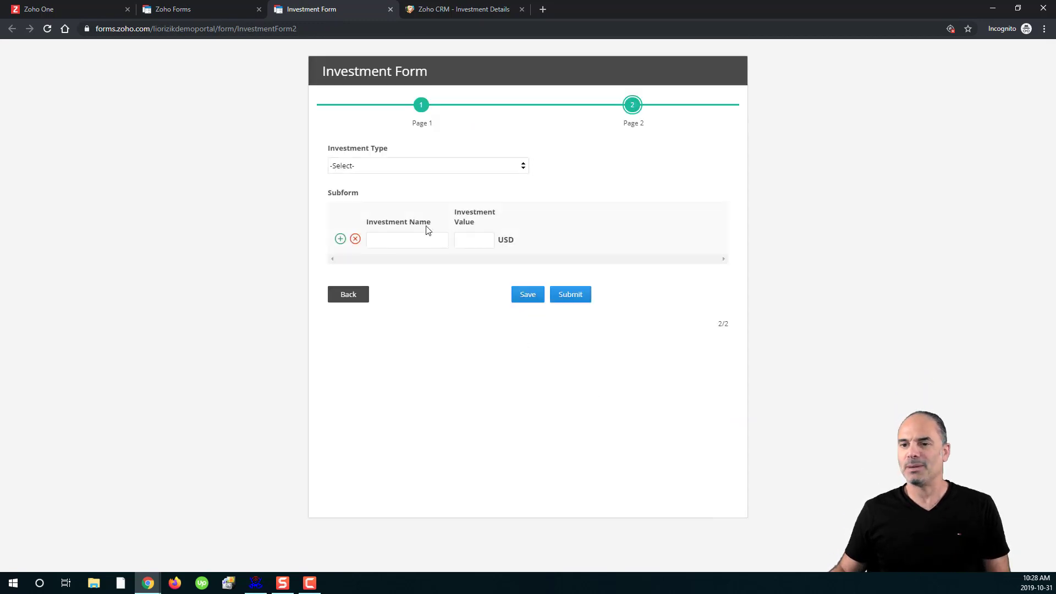
click(438, 165)
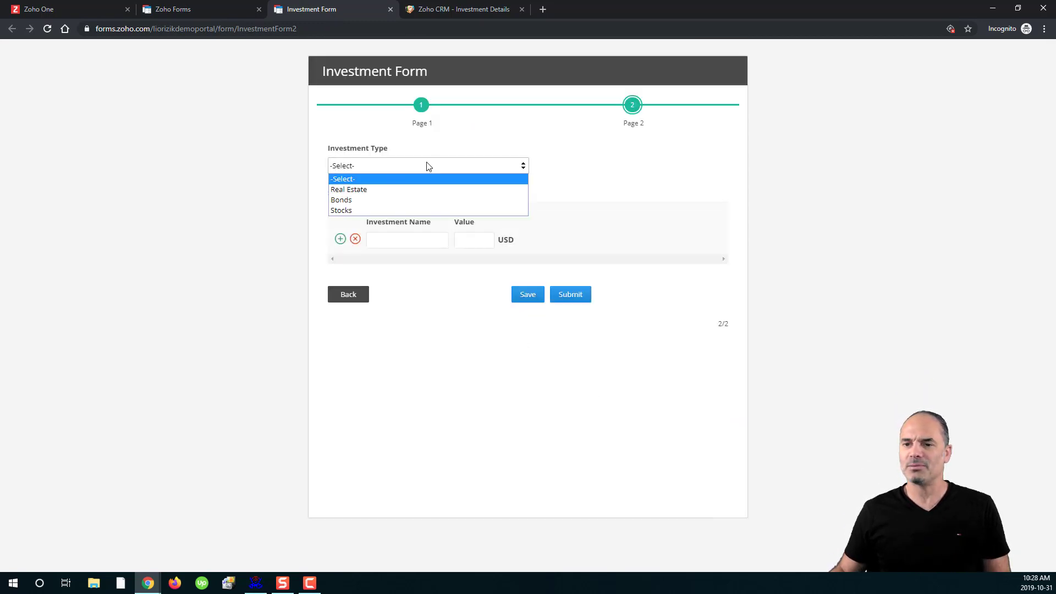
click(370, 190)
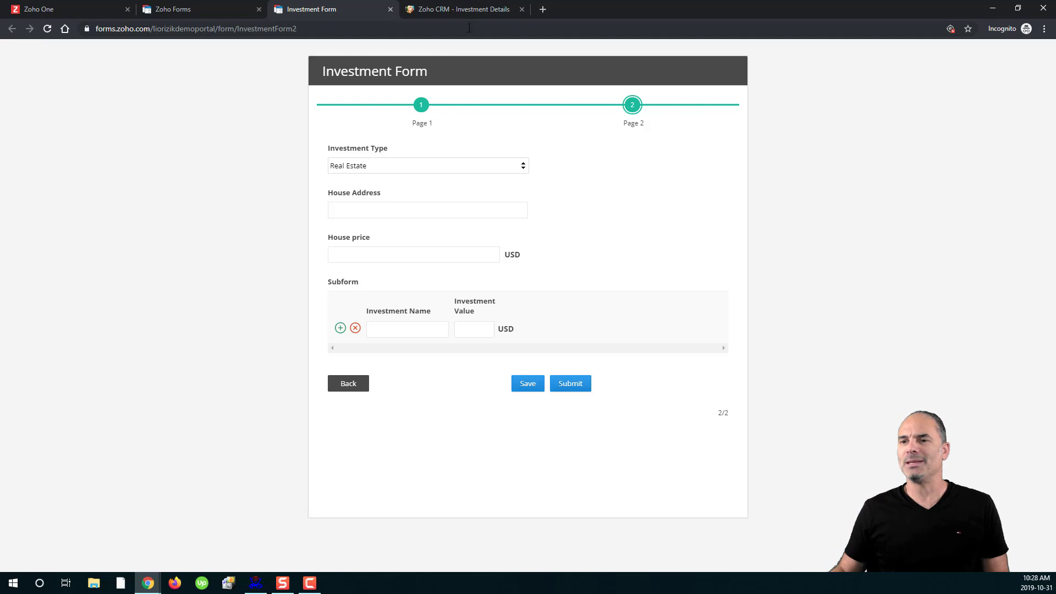
click(462, 9)
Step: Back in the Zoho Forms integration, map the CRM field Investment Type to the form field Investment Type
click(212, 8)
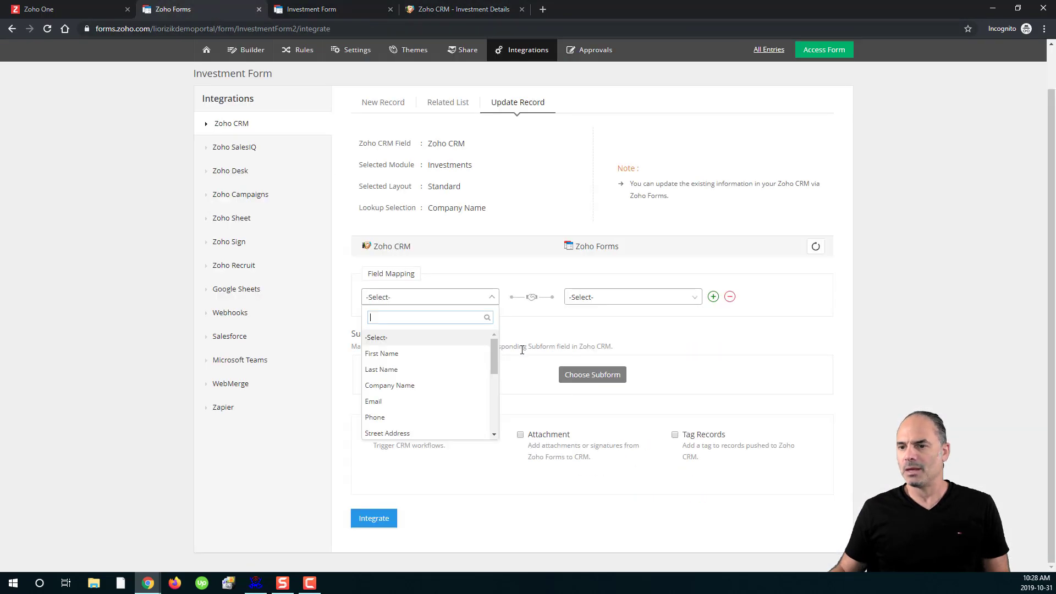
text(inv)
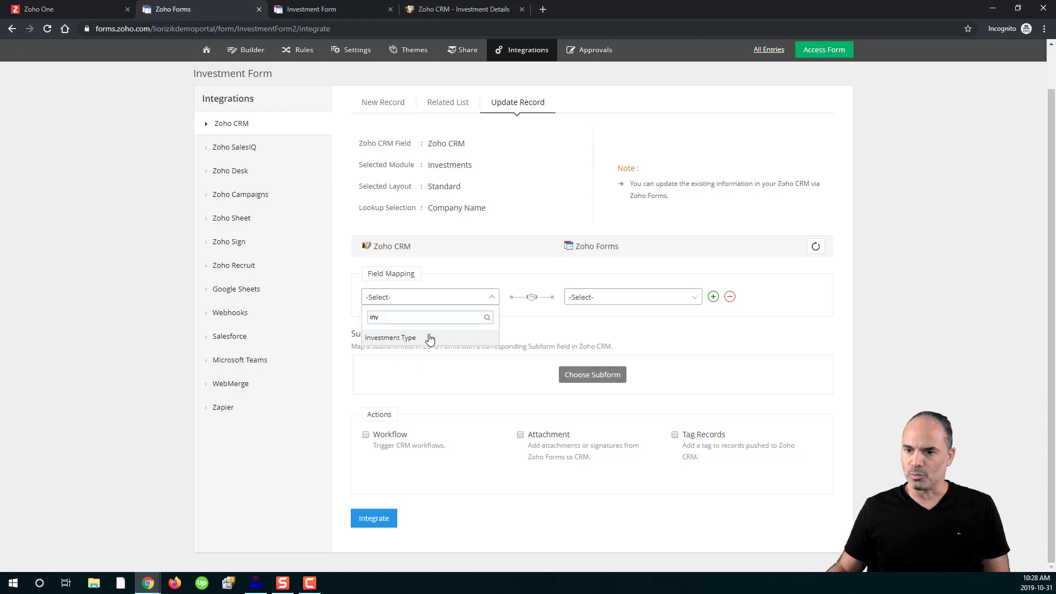
click(429, 339)
click(599, 297)
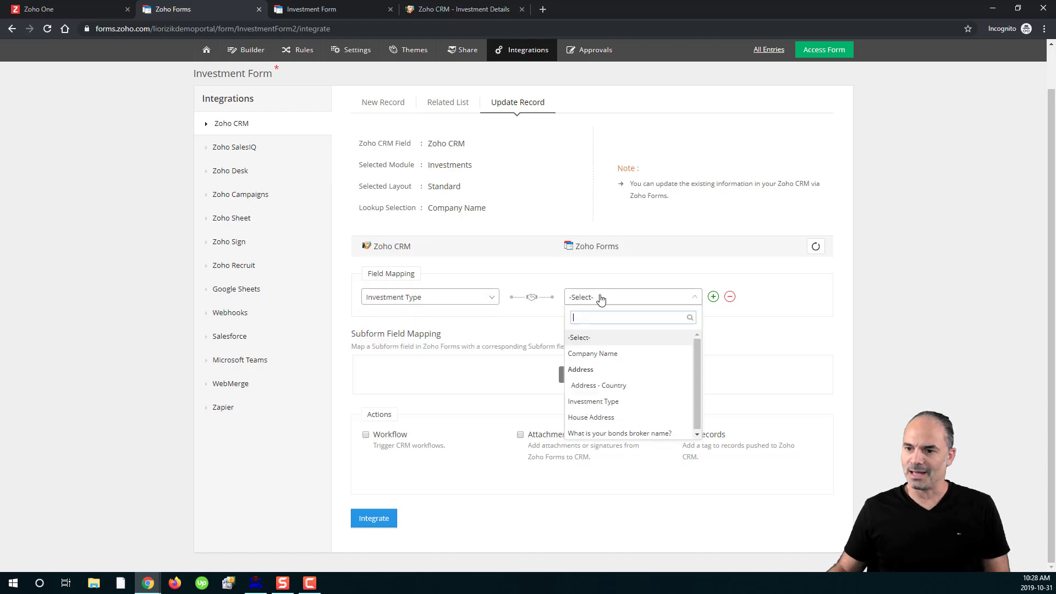
text(inv)
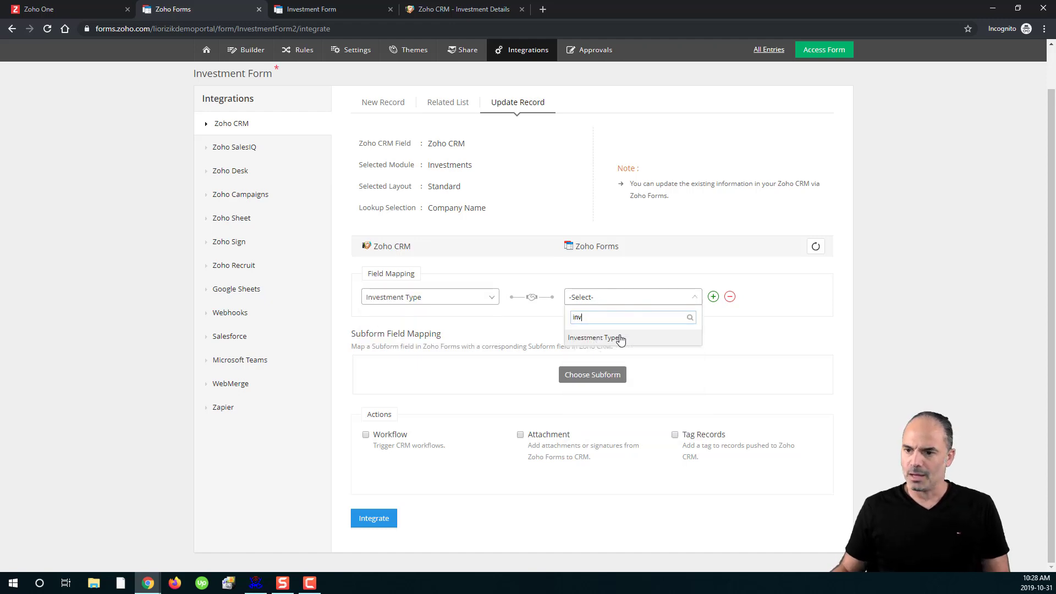
click(621, 340)
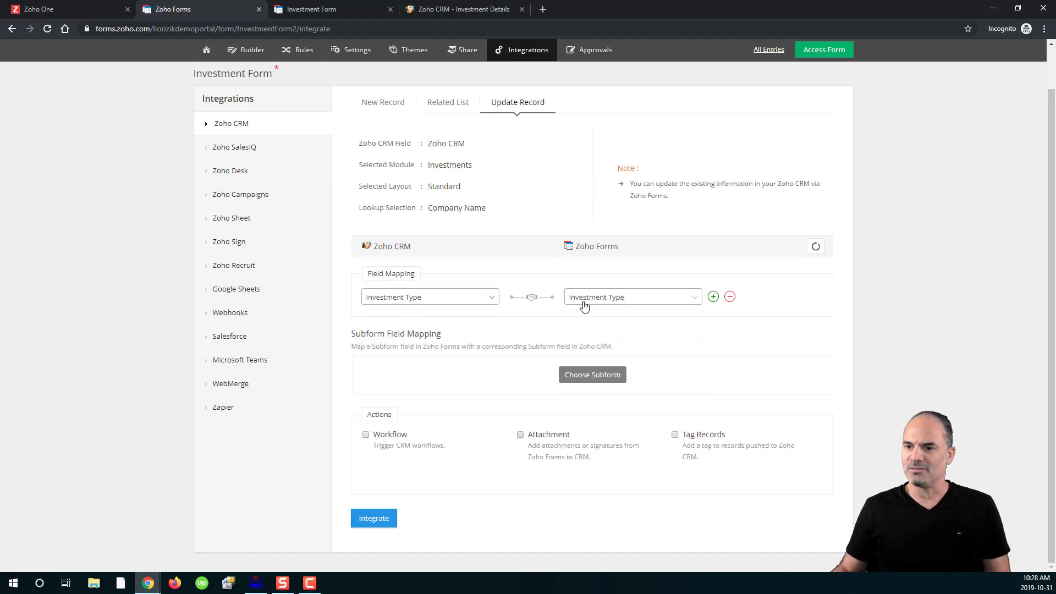
Step: Add a second field mapping that links the CRM field House Address to the form field House Address
click(713, 297)
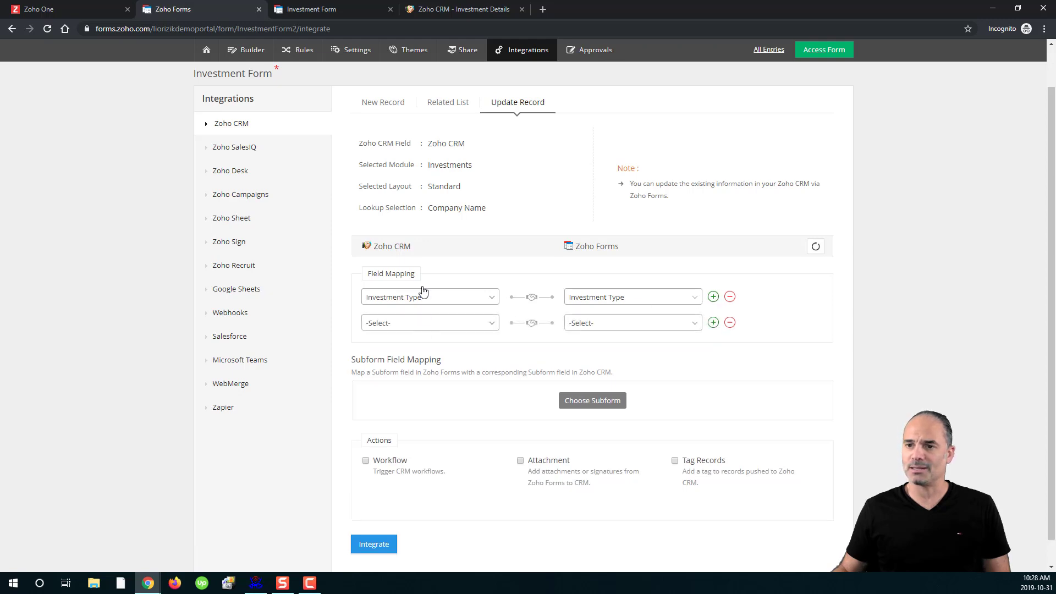
click(342, 7)
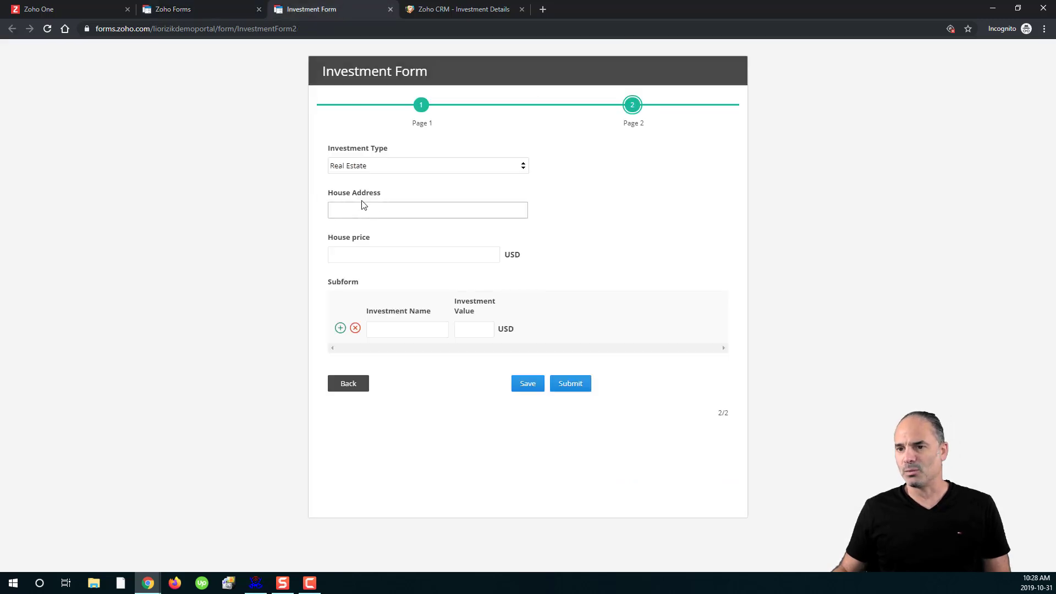
click(225, 13)
click(389, 324)
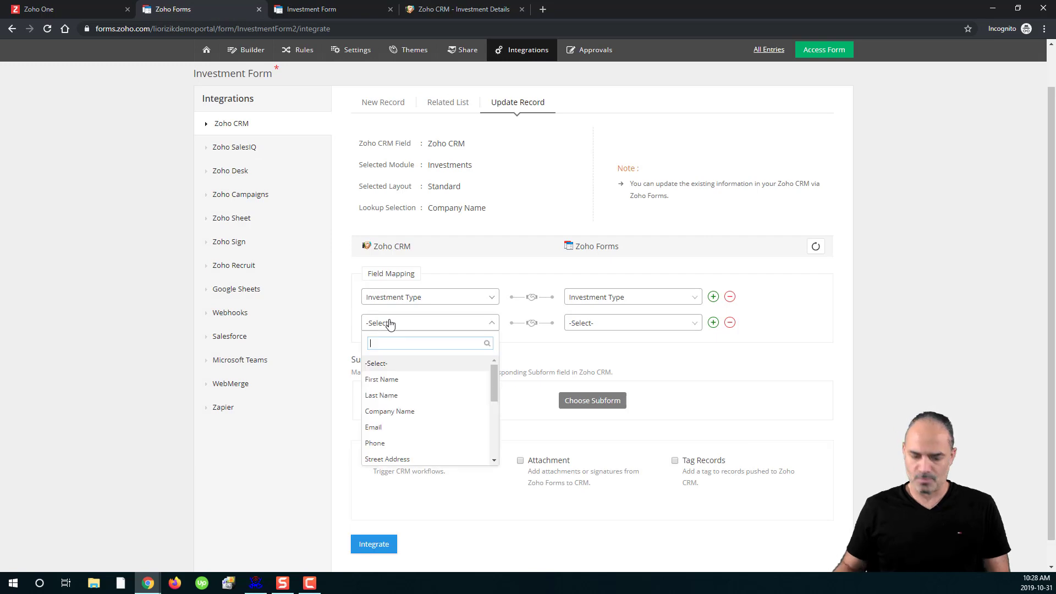
text(hou)
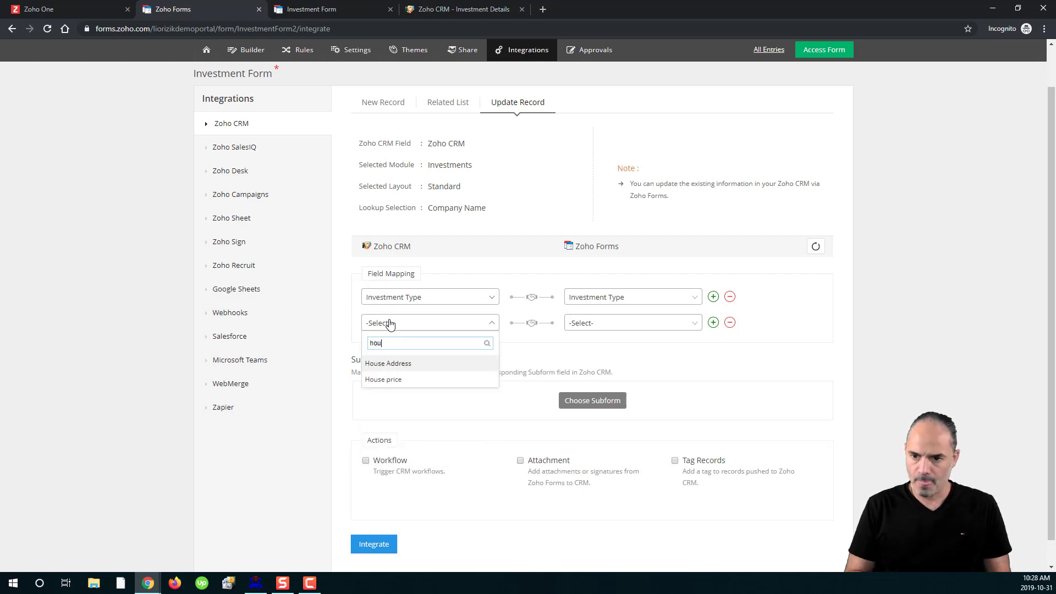
click(417, 365)
click(628, 323)
text(hou)
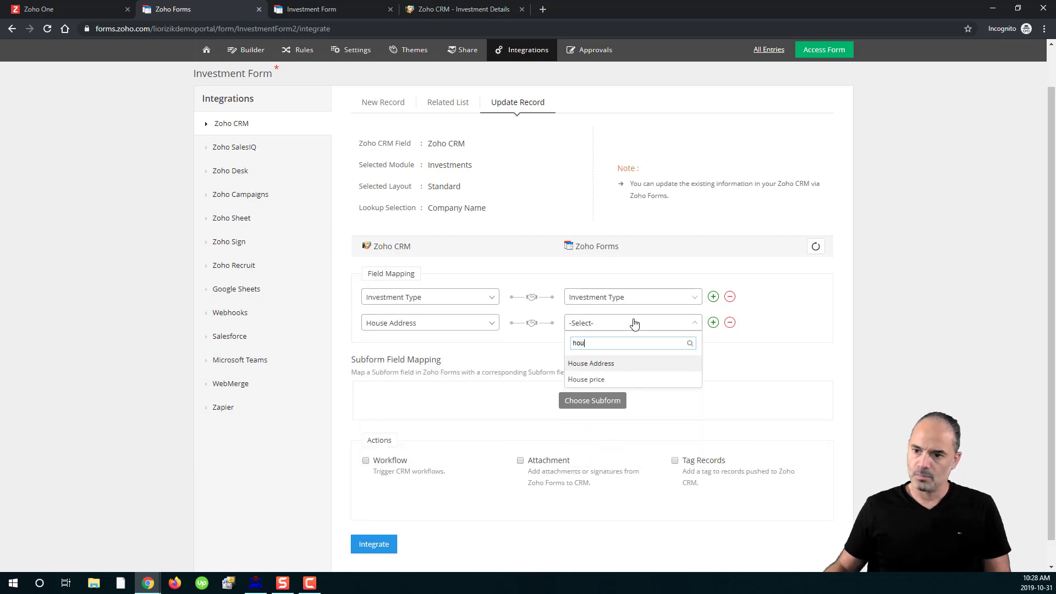
click(616, 365)
Step: Add a third mapping linking the CRM field House price to the form field House price, leaving no empty mapping row
click(713, 323)
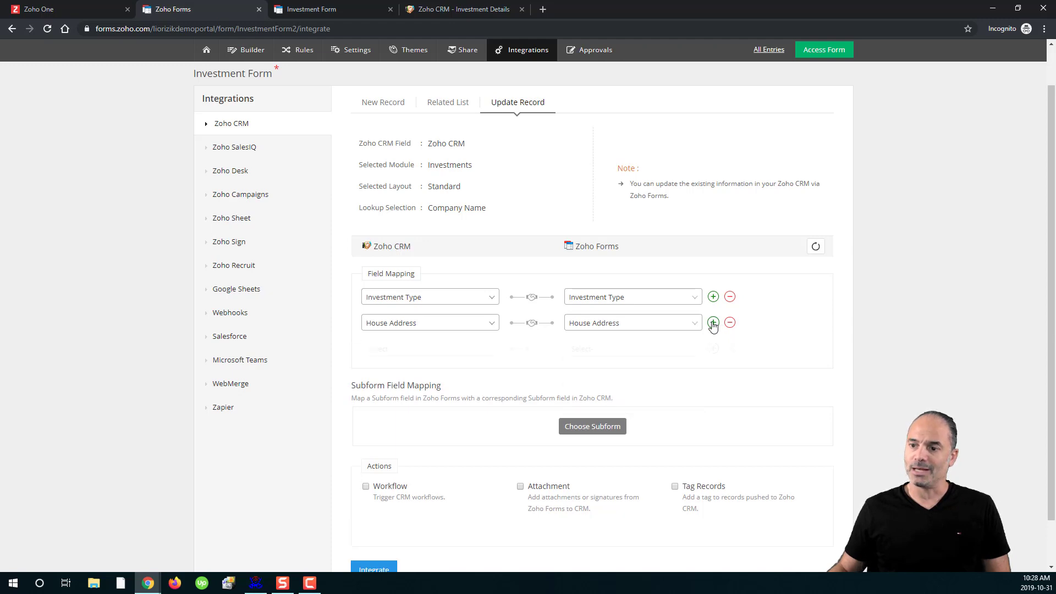
click(344, 10)
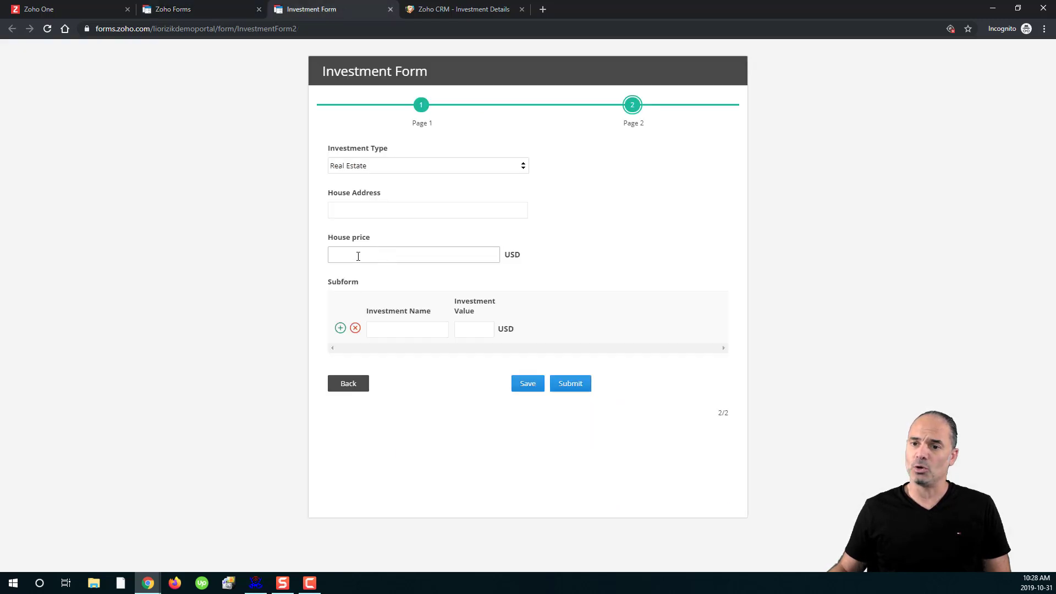
click(220, 10)
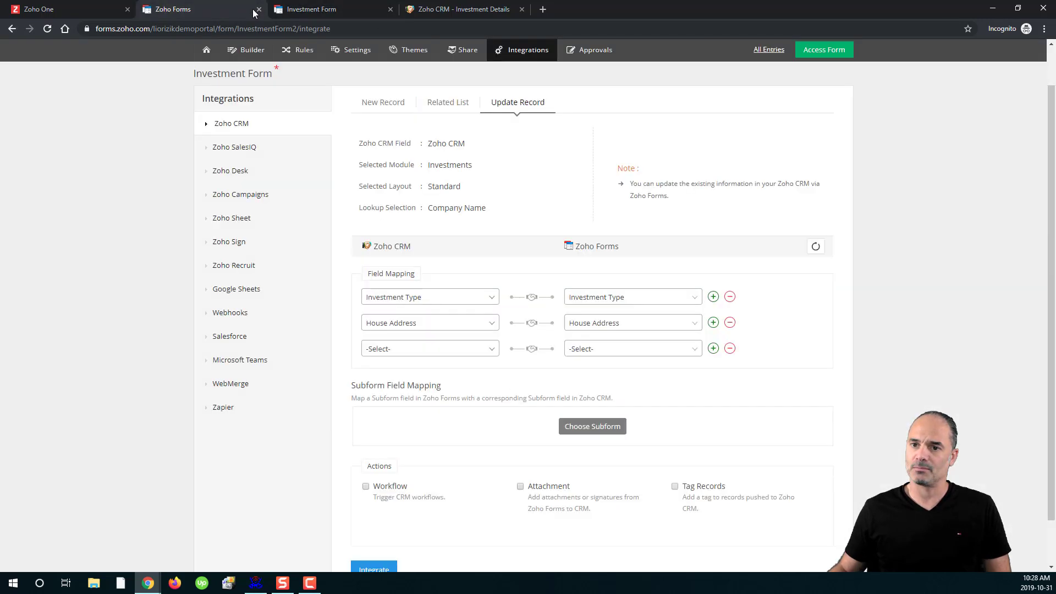
click(713, 348)
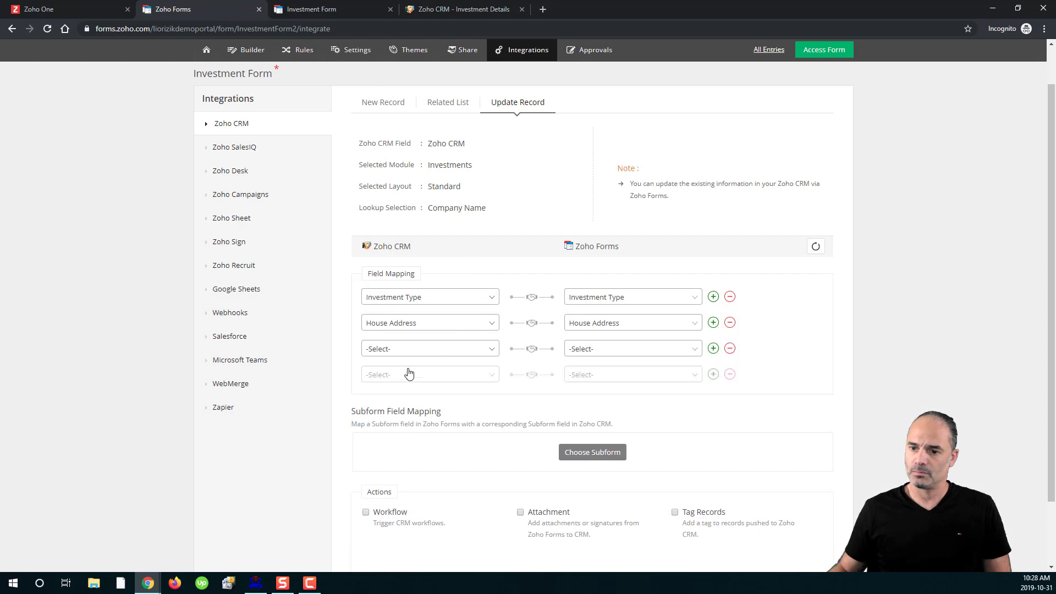
click(411, 348)
text(house)
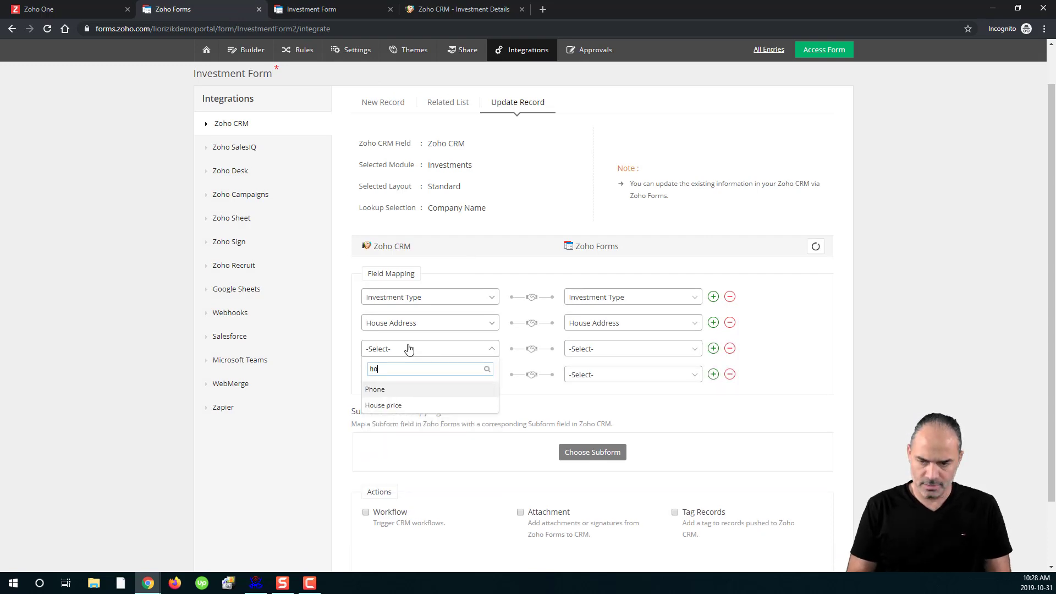
click(405, 392)
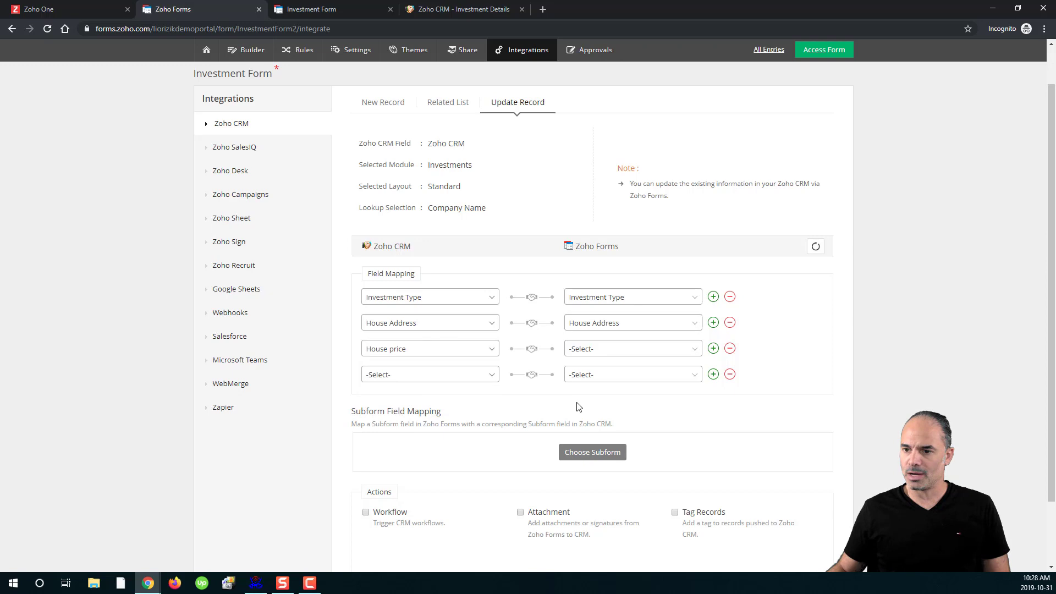
click(598, 352)
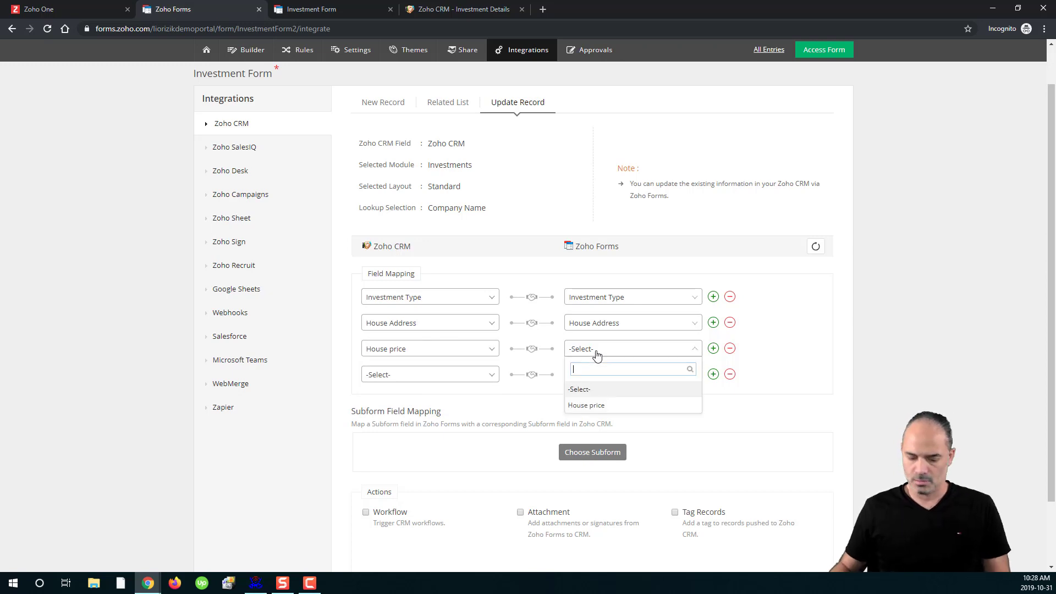
text(ho)
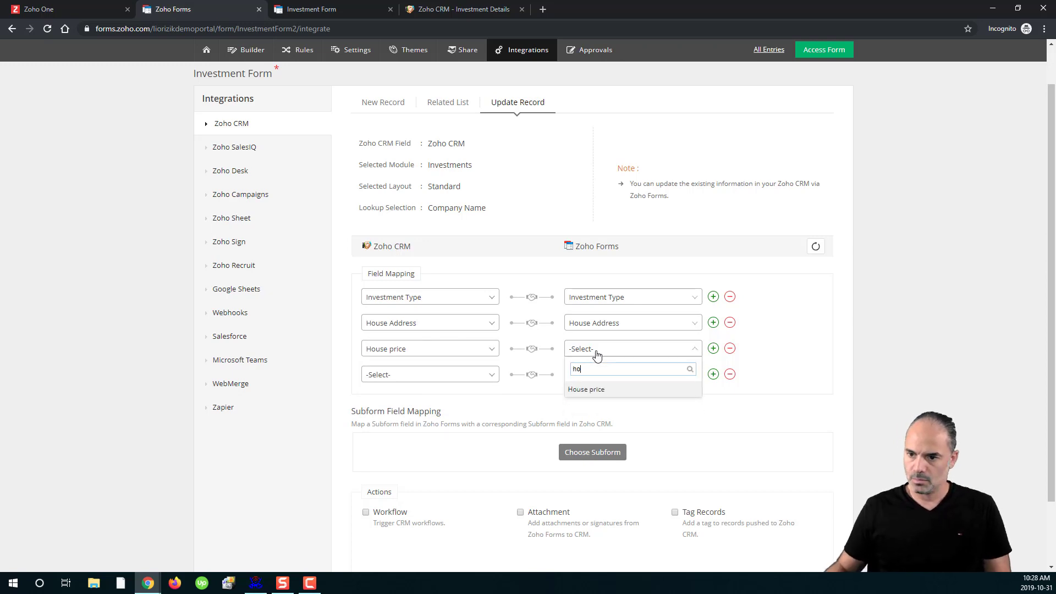
click(588, 390)
click(730, 375)
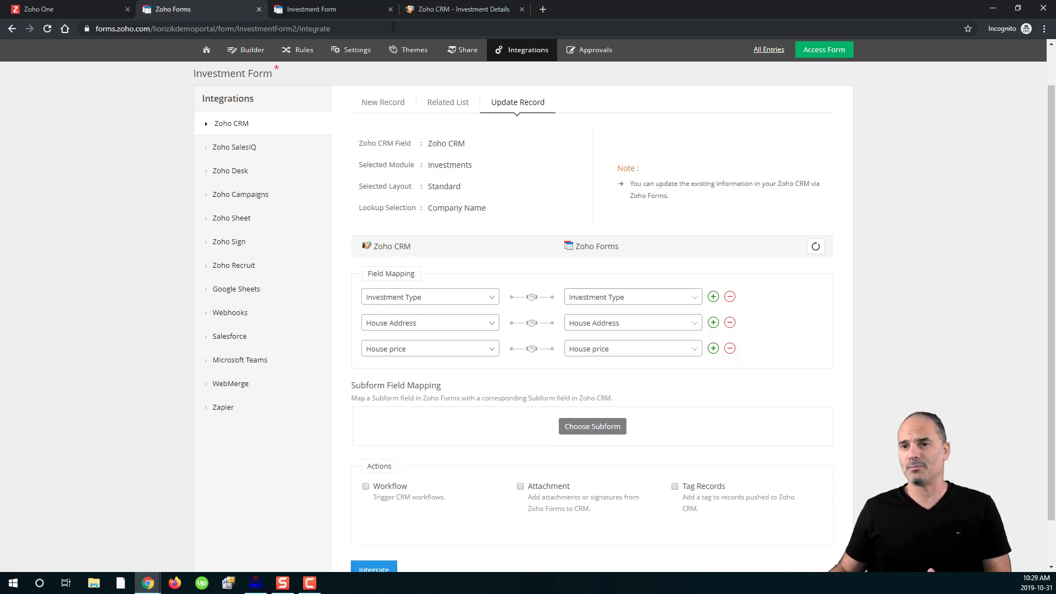
Step: Compare page 2 of the live form with the Investment Details of the Great Acting Inc. CRM record, and review the field mappings
click(329, 13)
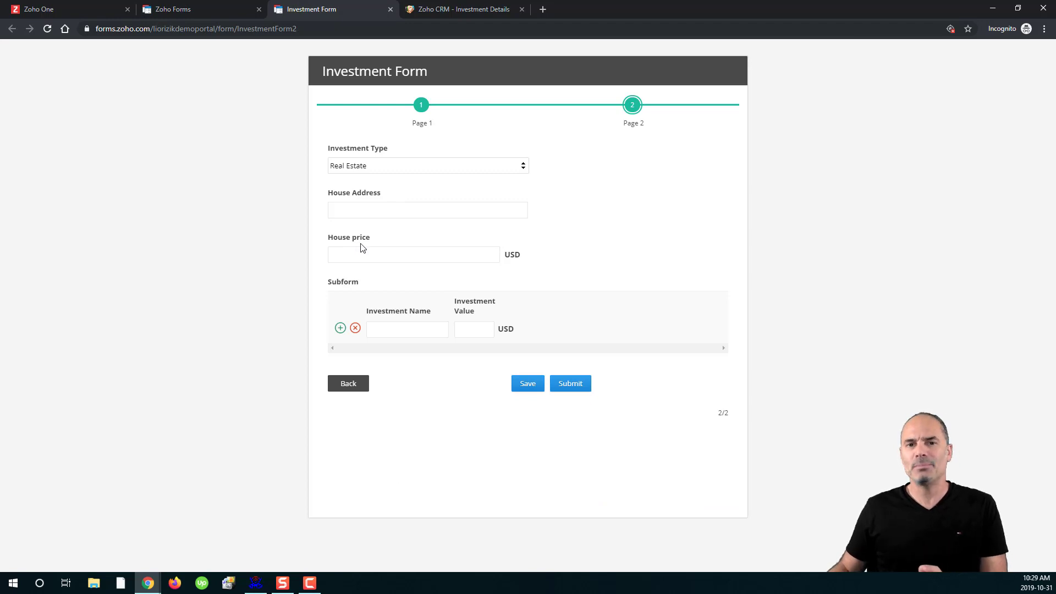
click(445, 9)
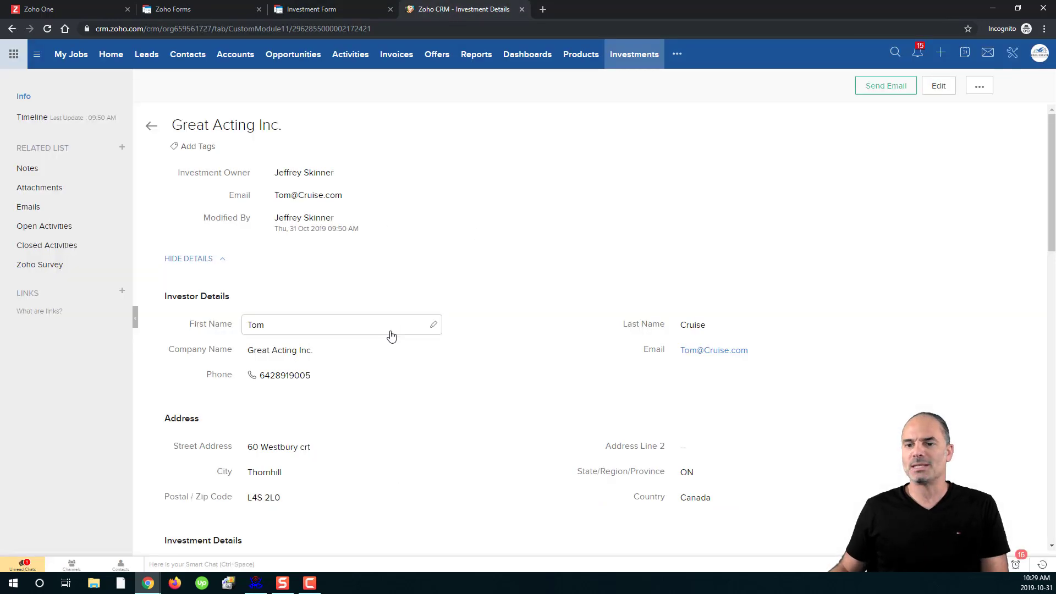
scroll(374, 383, down, 1)
scroll(684, 389, down, 1)
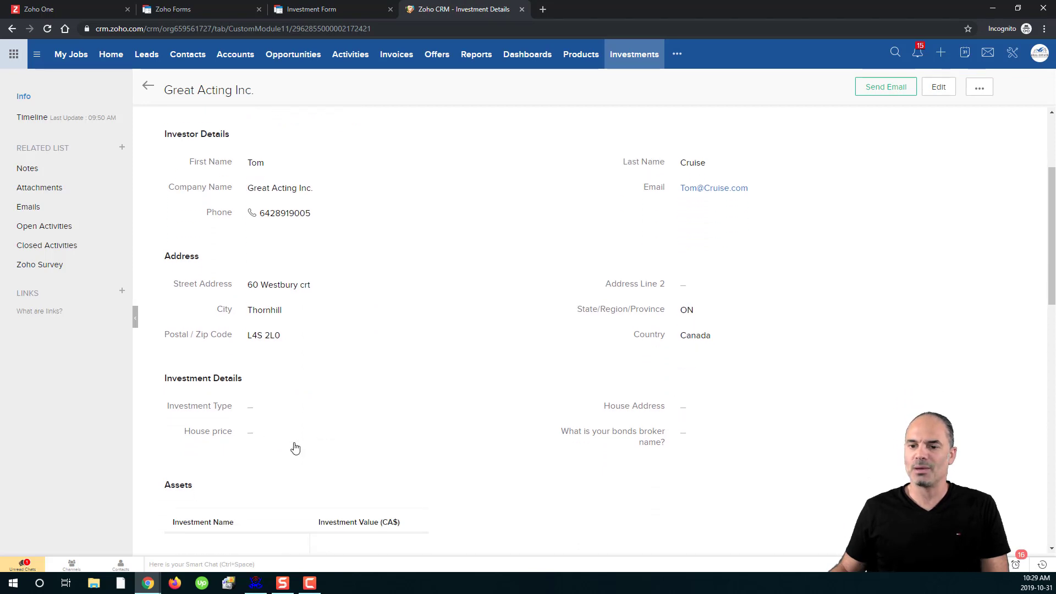
click(433, 431)
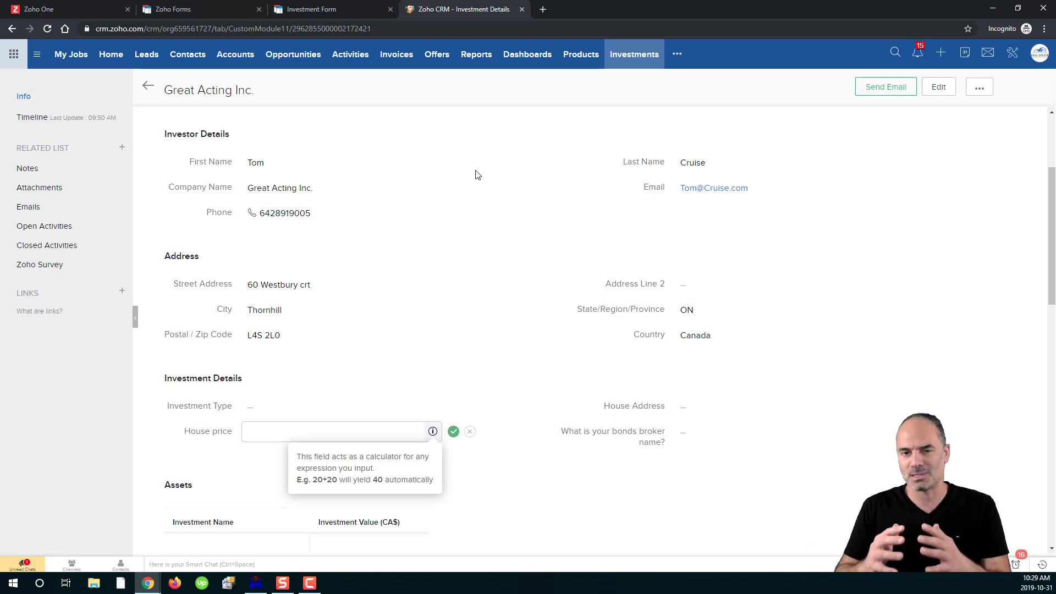
click(312, 9)
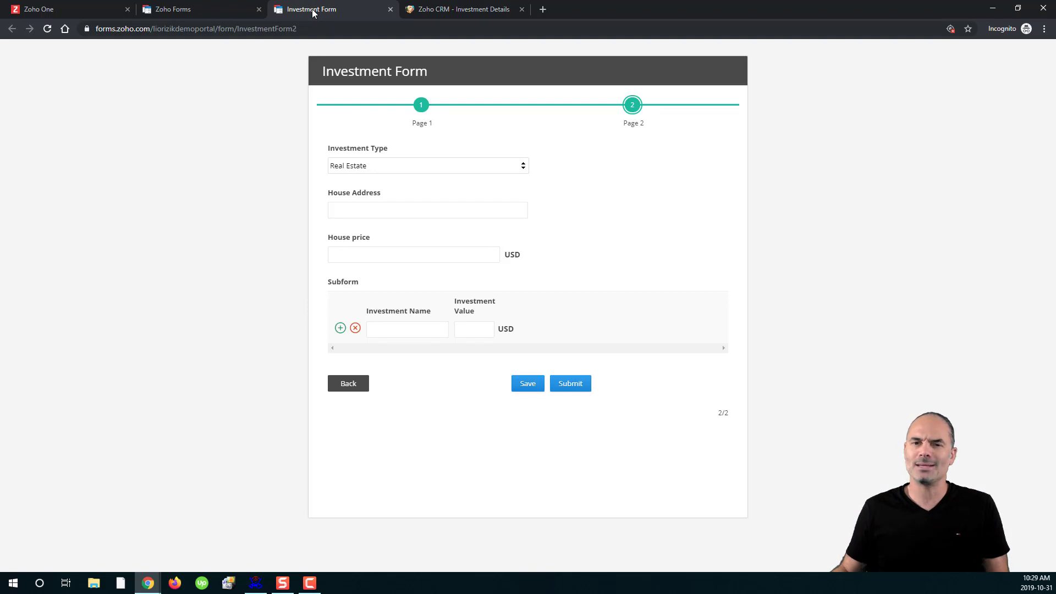
click(198, 14)
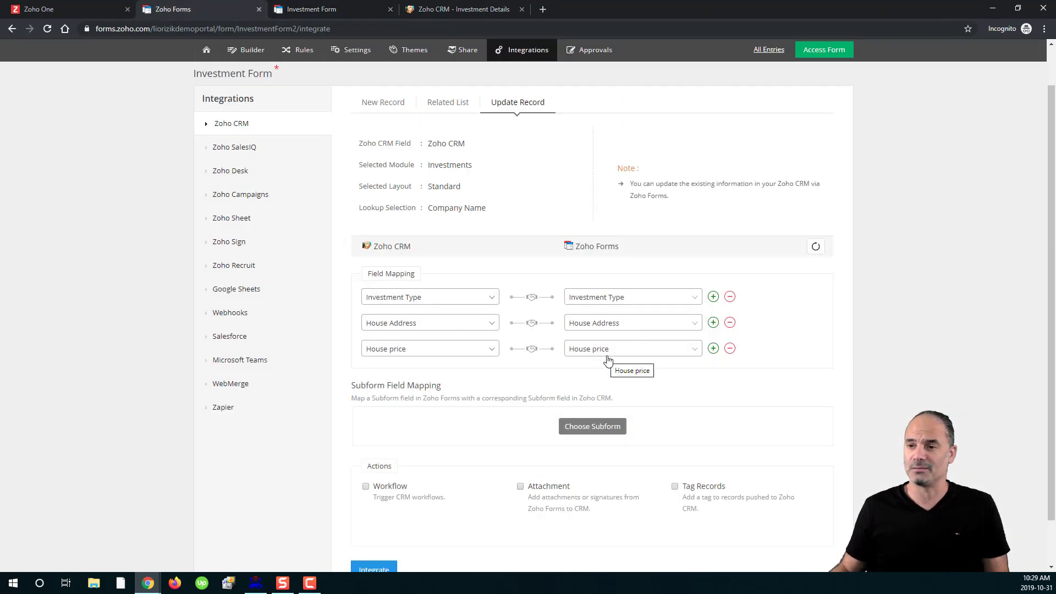
scroll(516, 355, down, 1)
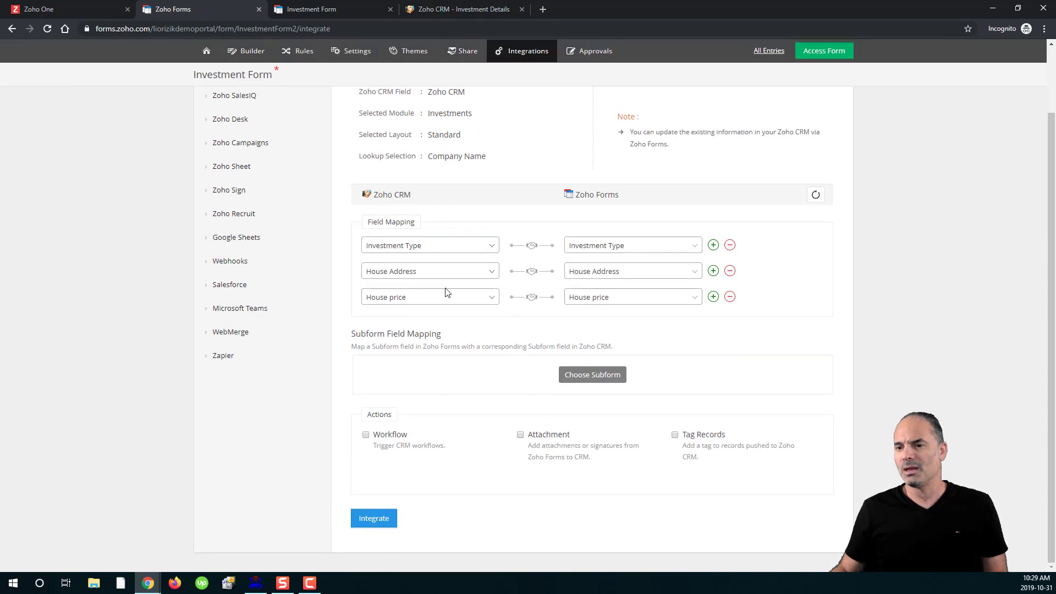
Step: Link the CRM subform Assets to the form's Subform for subform field mapping
click(333, 11)
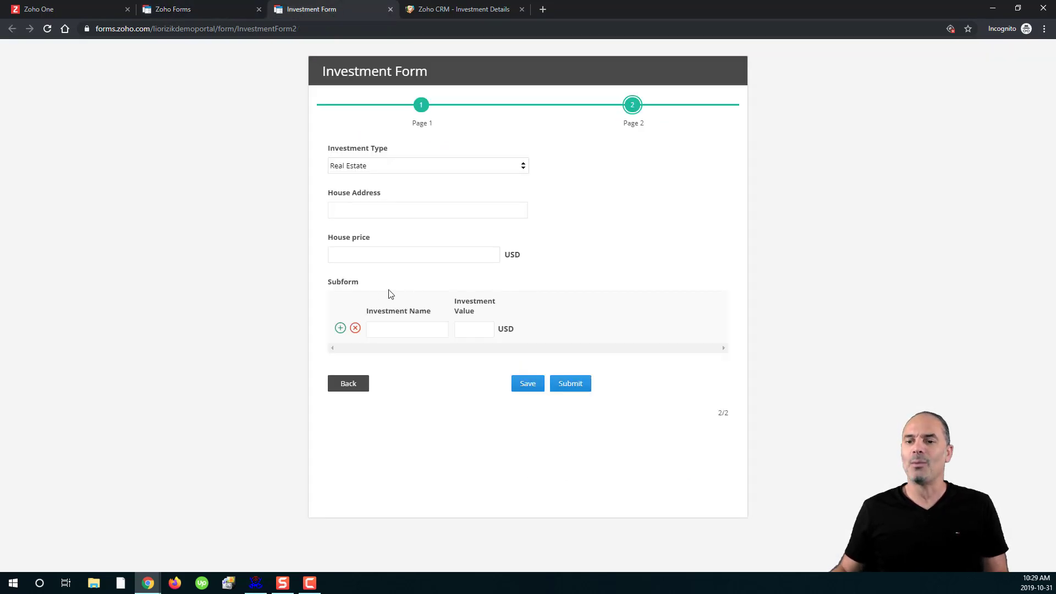
click(210, 7)
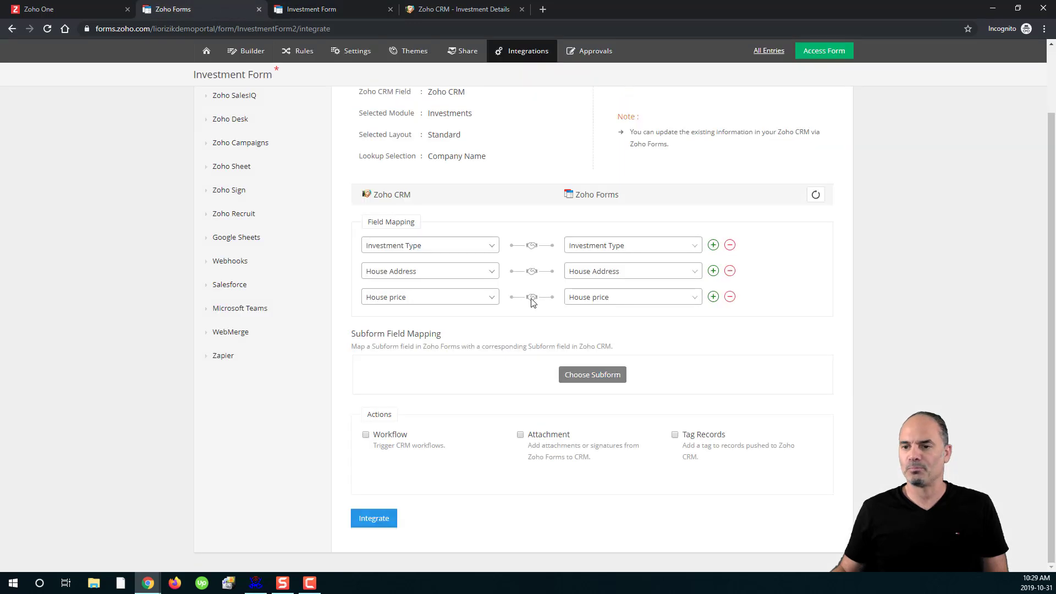
click(592, 375)
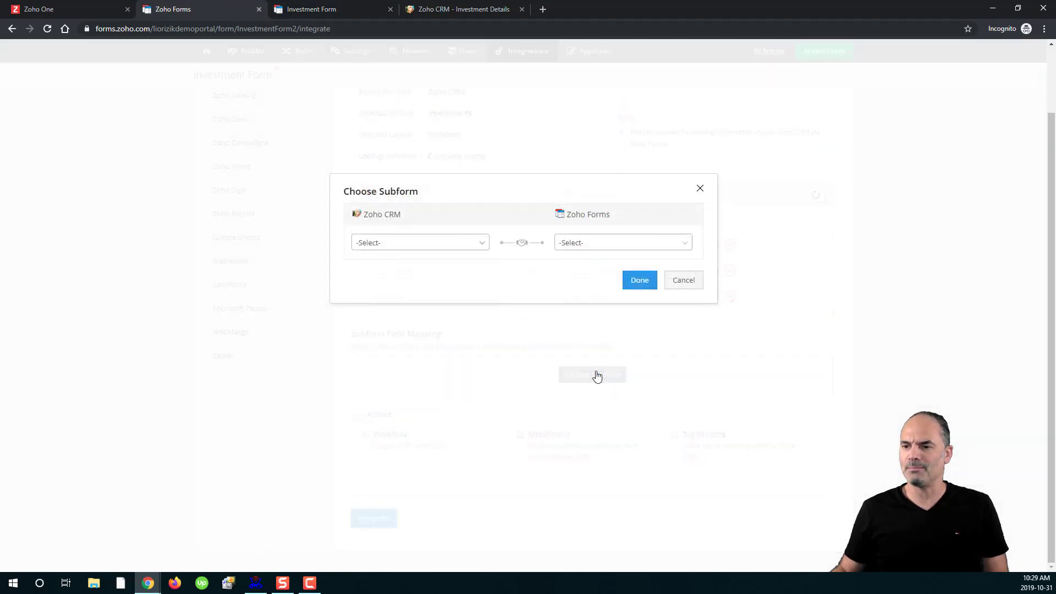
click(416, 243)
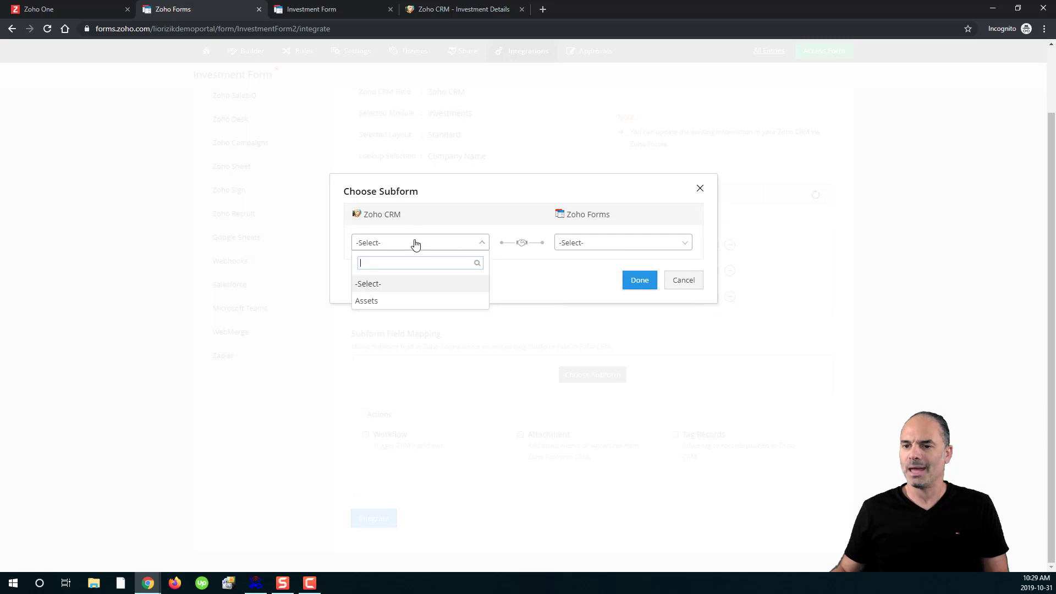
click(393, 301)
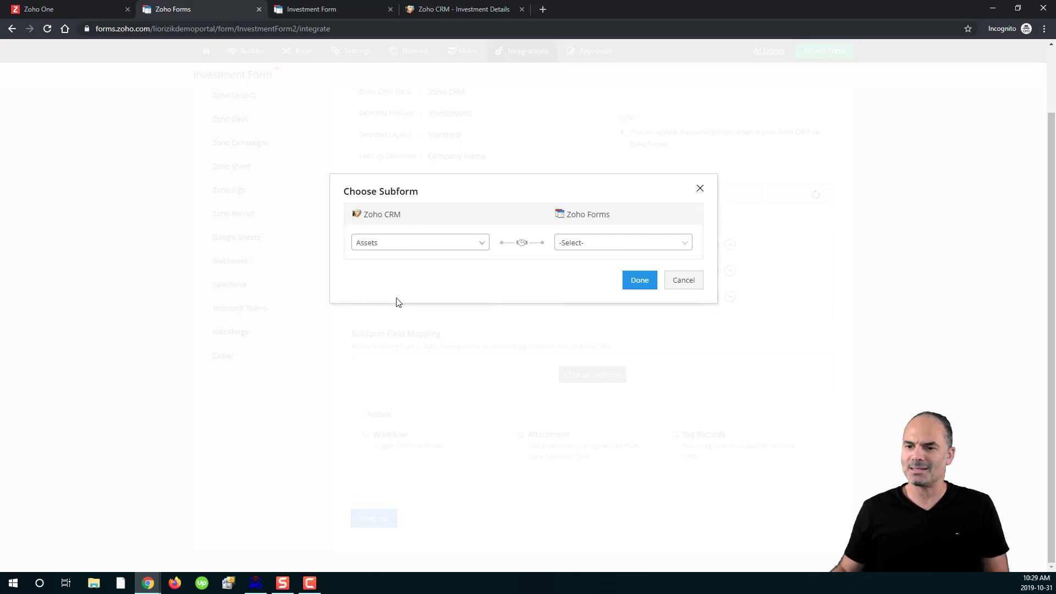
click(578, 244)
click(579, 298)
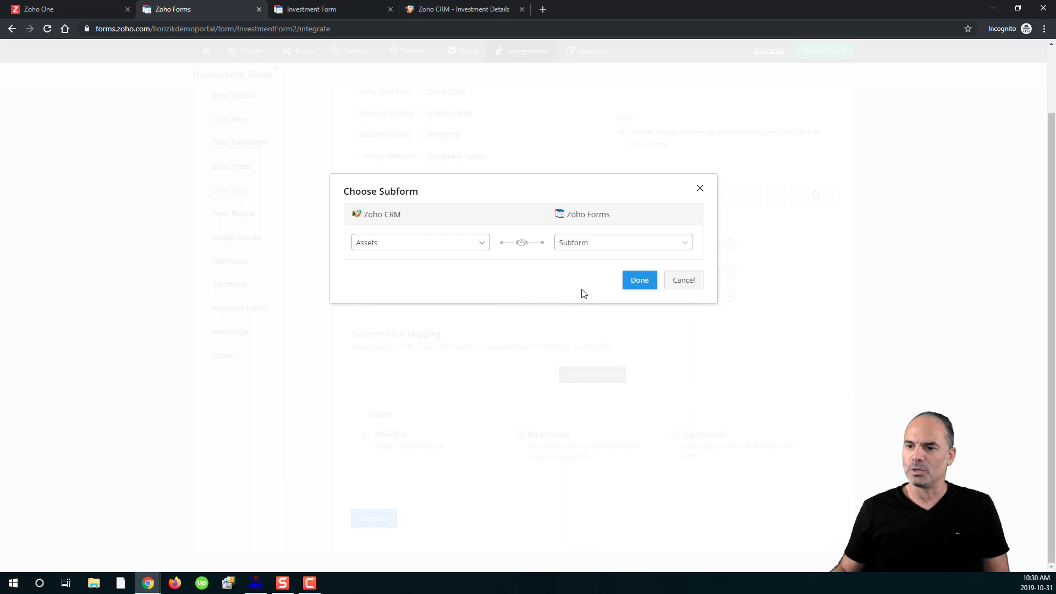
click(640, 281)
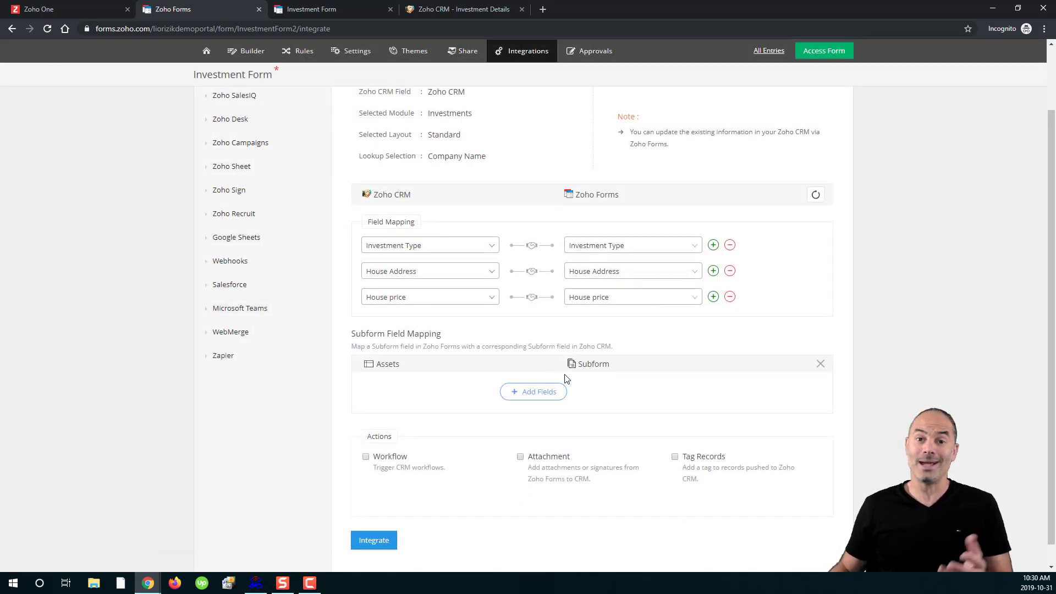
Step: Add a subform field mapping that links Investment Name in Assets to Investment Name in the form's Subform
click(540, 392)
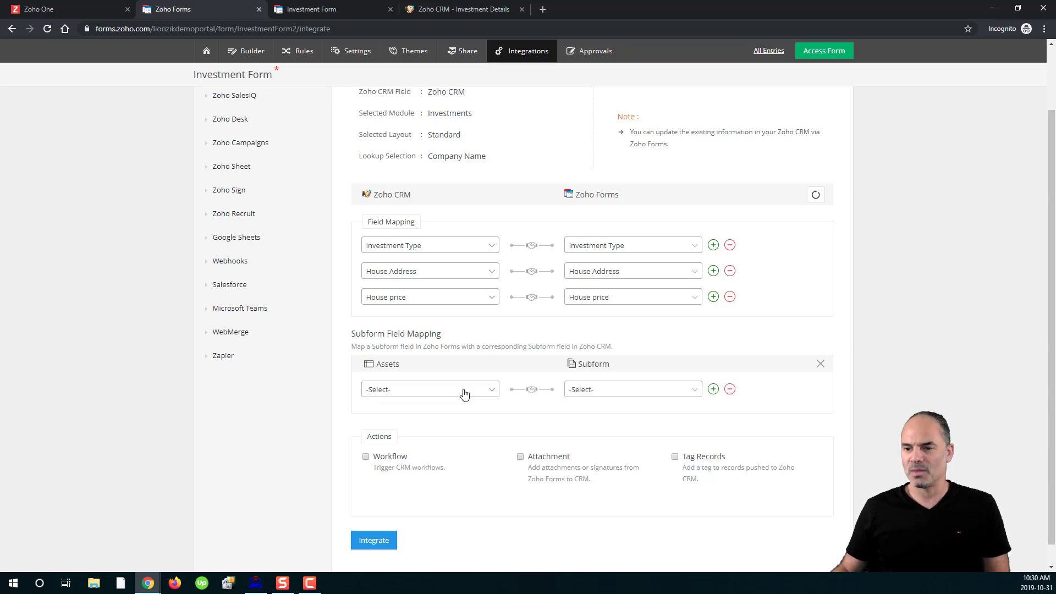
click(462, 392)
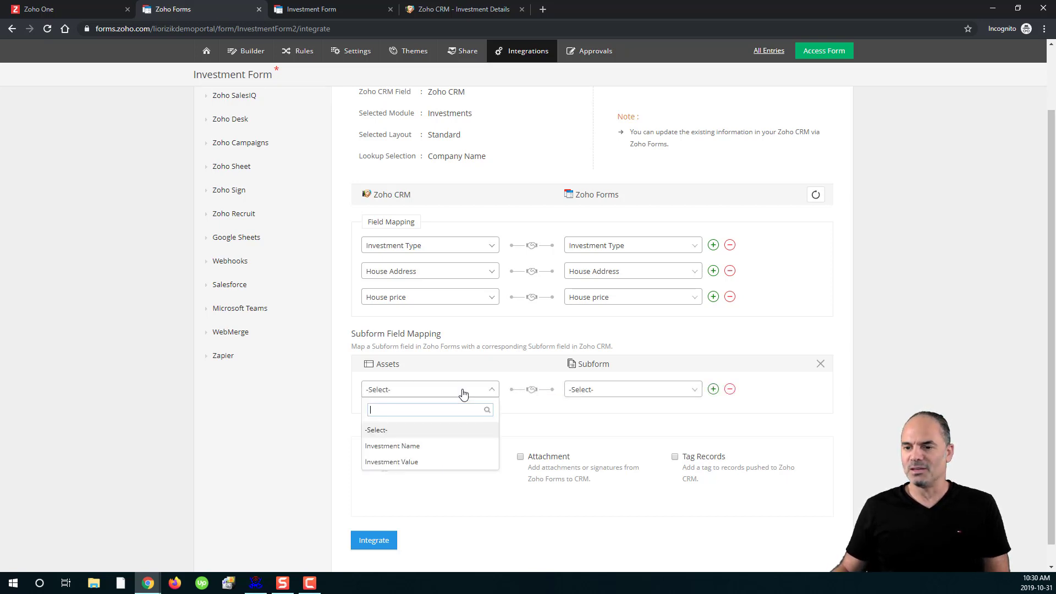
click(411, 446)
click(321, 11)
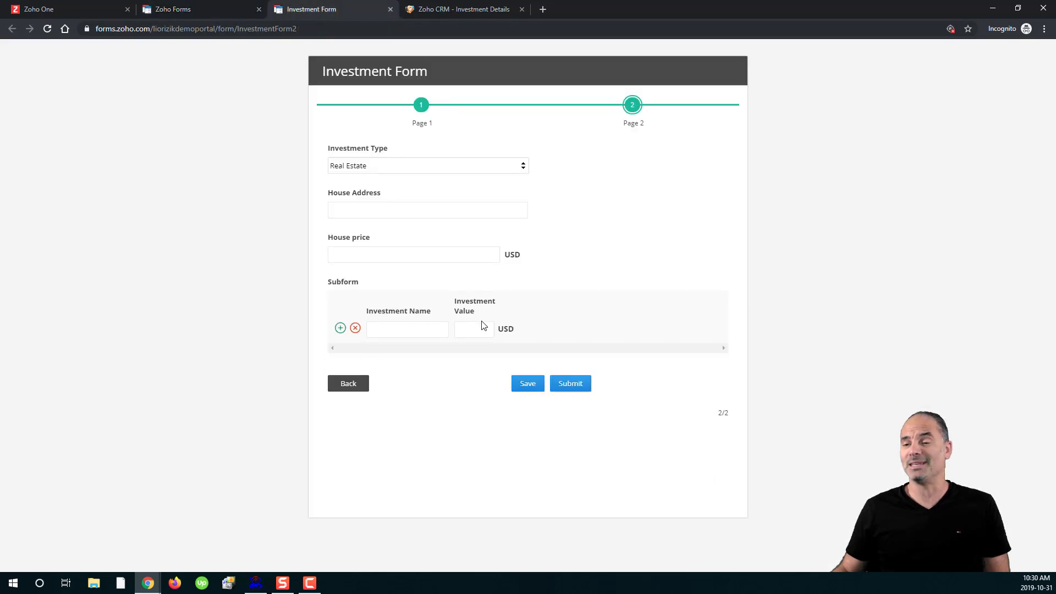
click(224, 11)
click(608, 392)
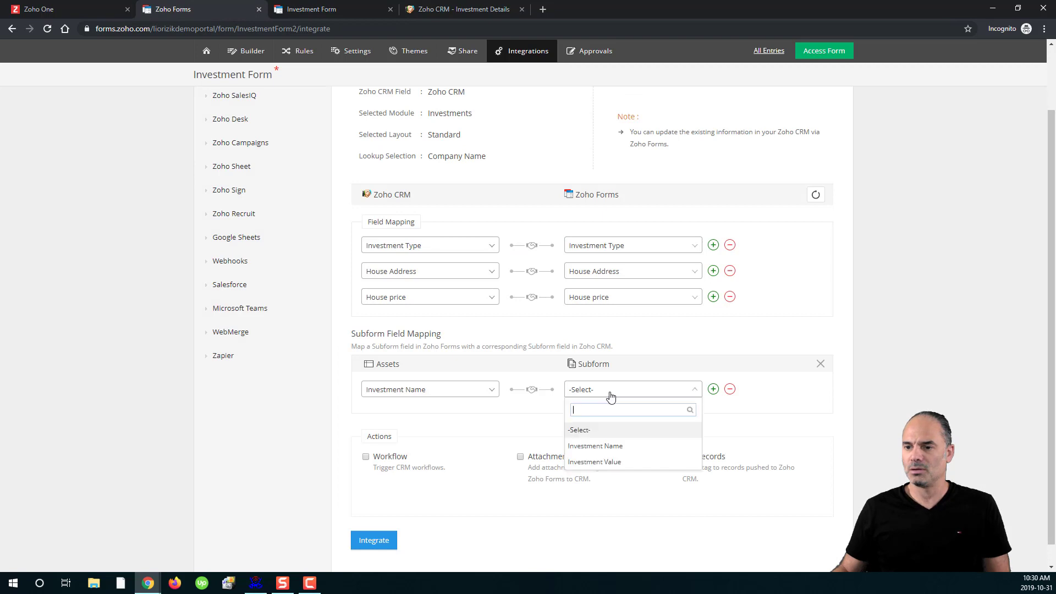
click(621, 446)
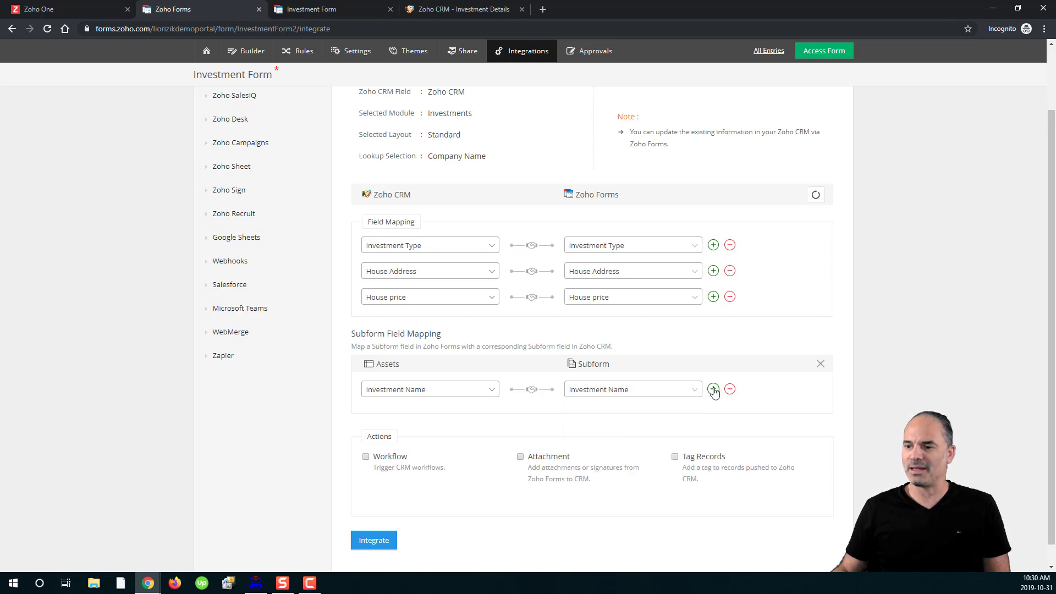
Step: Add a second subform mapping linking the Assets field Investment Value to the Subform field Investment Value
click(713, 388)
click(462, 418)
click(412, 472)
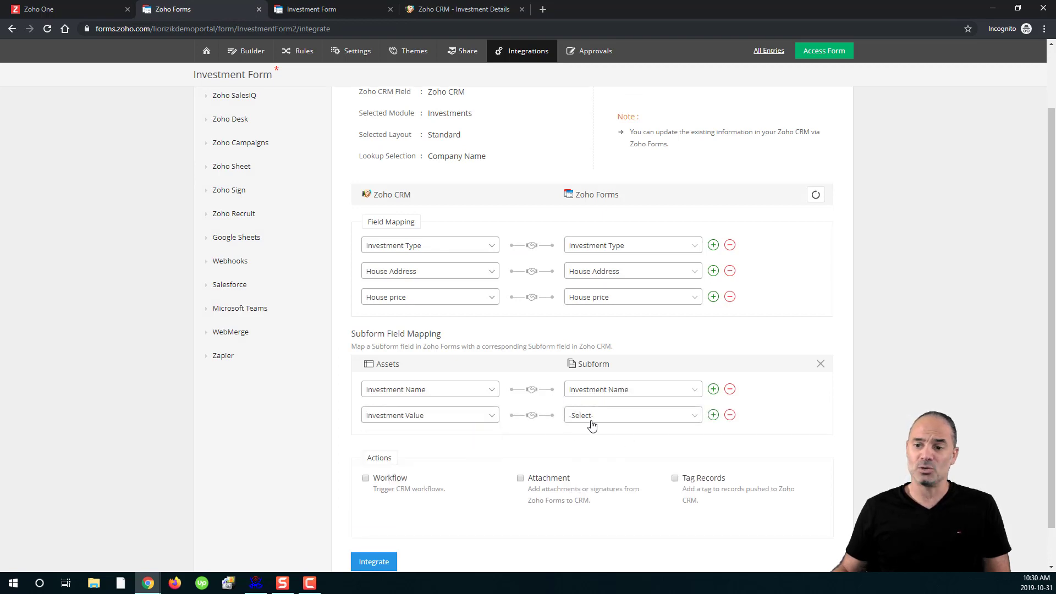
click(592, 424)
click(591, 473)
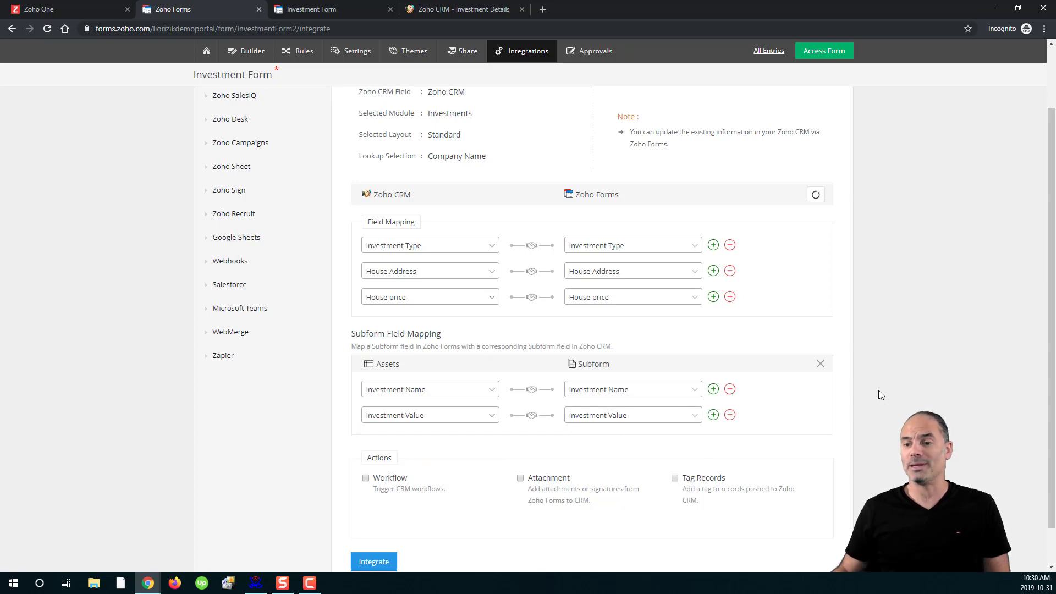
Step: Turn on the Workflow action, leave Attachment off, and apply the Zoho CRM integration
scroll(546, 319, down, 1)
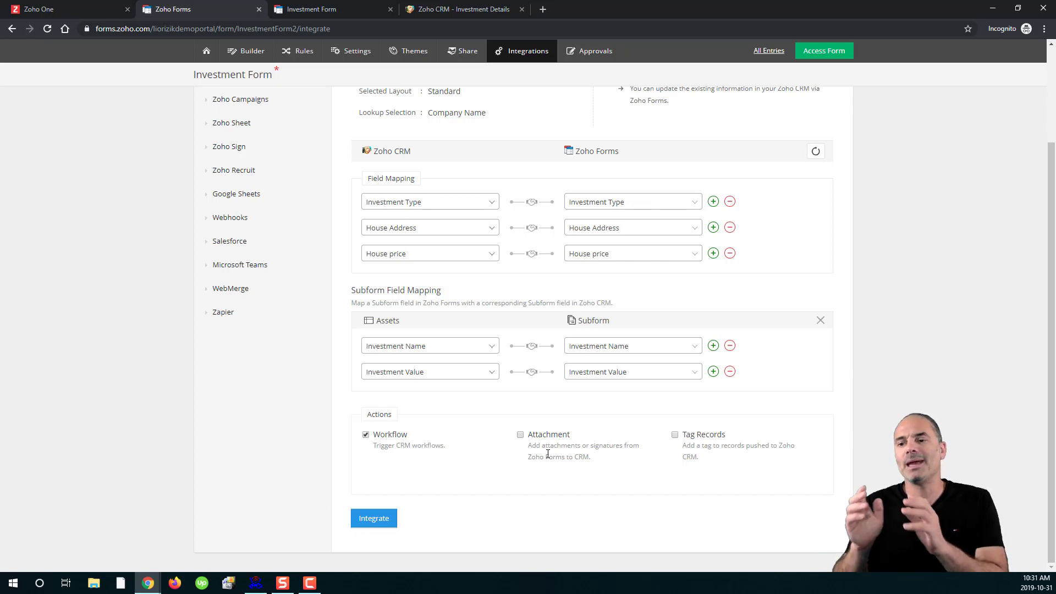
click(522, 434)
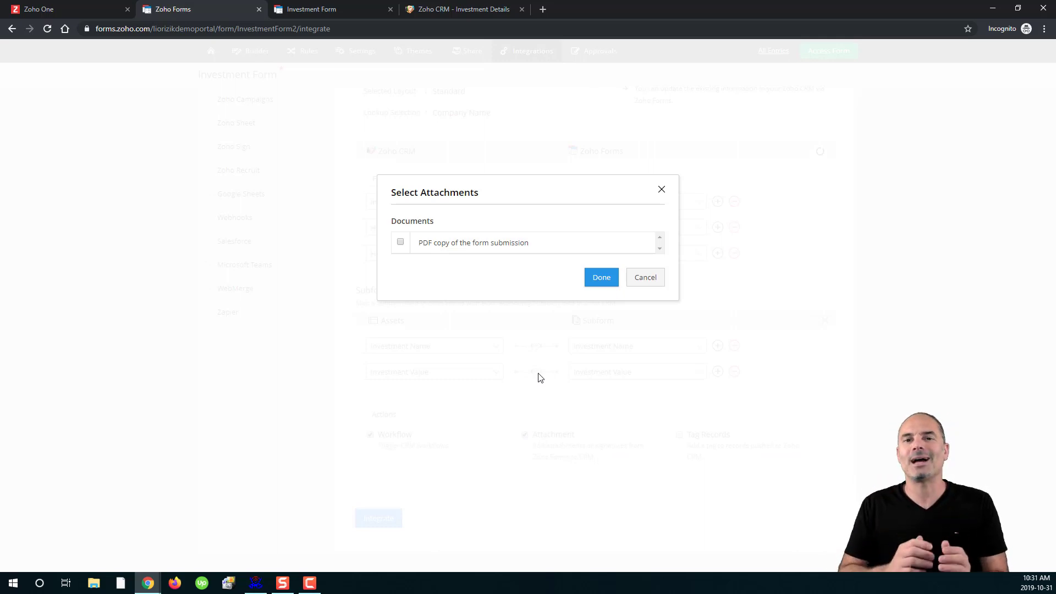
click(649, 280)
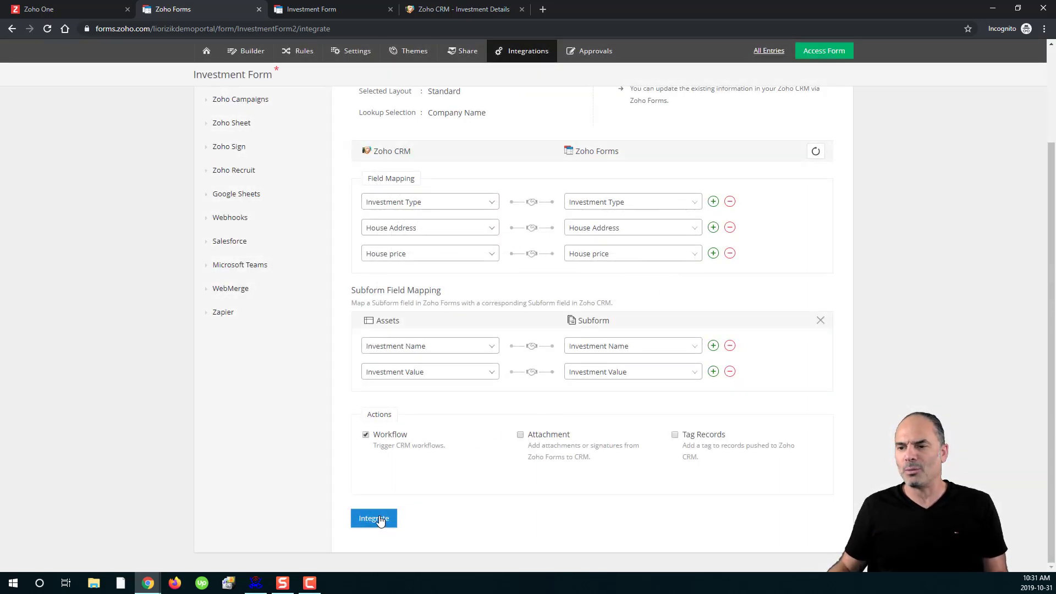
click(380, 520)
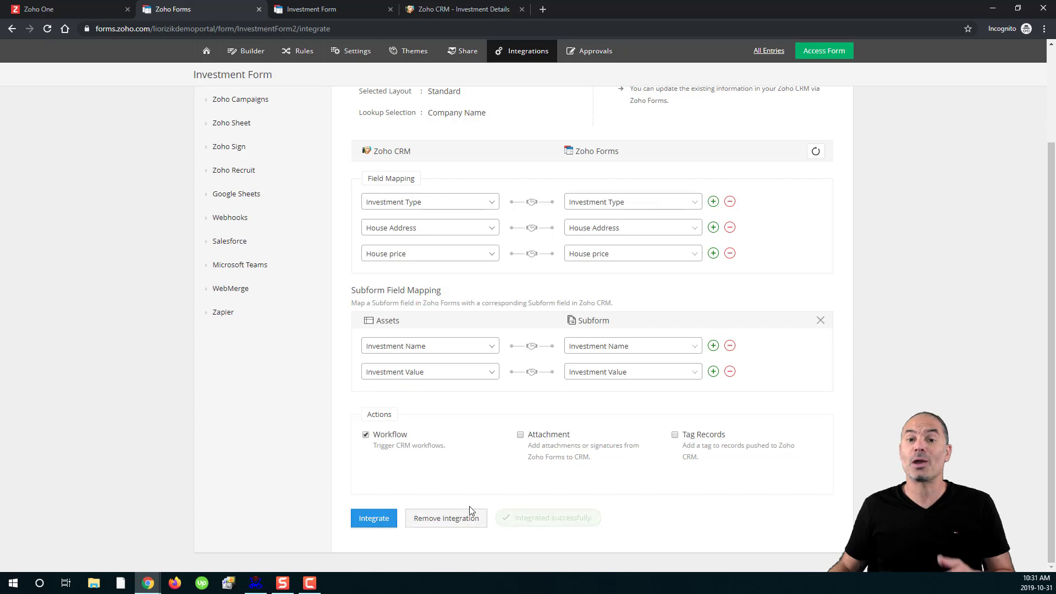
Step: In the form builder, add a File Upload field labelled Driving License between Name and Address, and save the form
scroll(473, 402, up, 3)
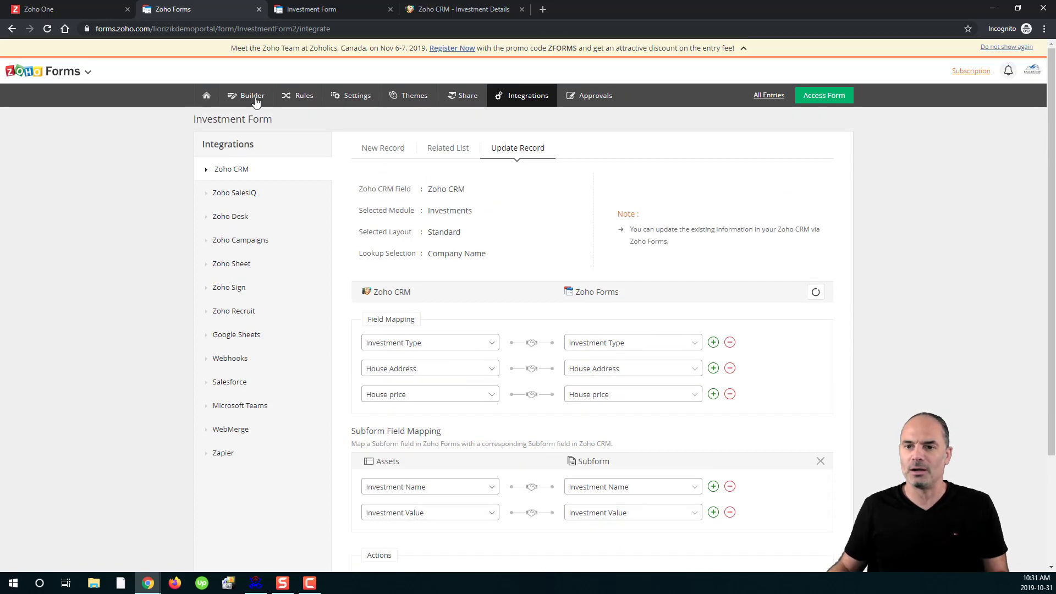
click(253, 97)
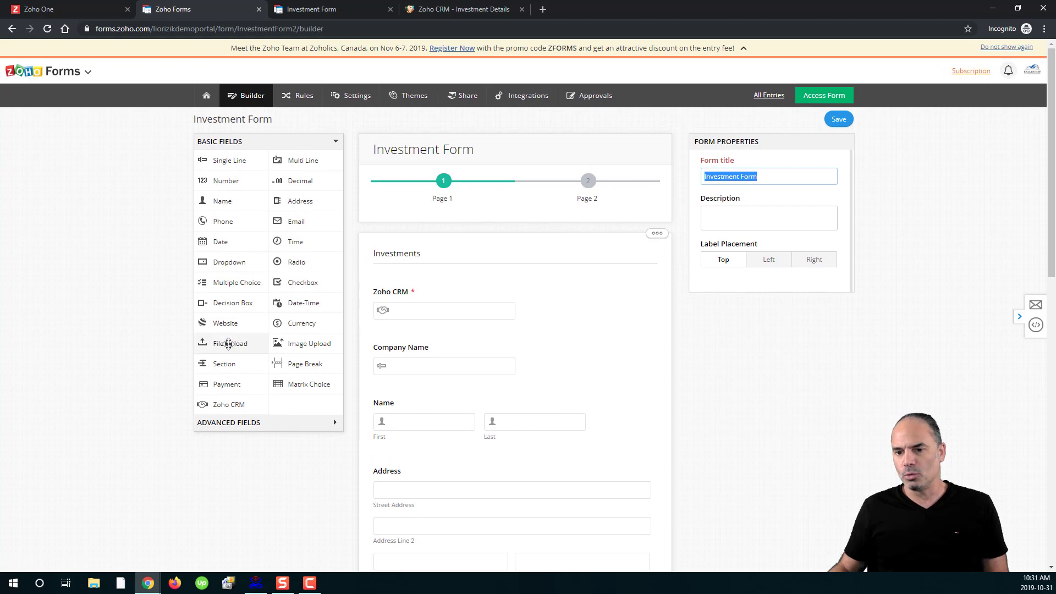
drag(228, 345, 478, 480)
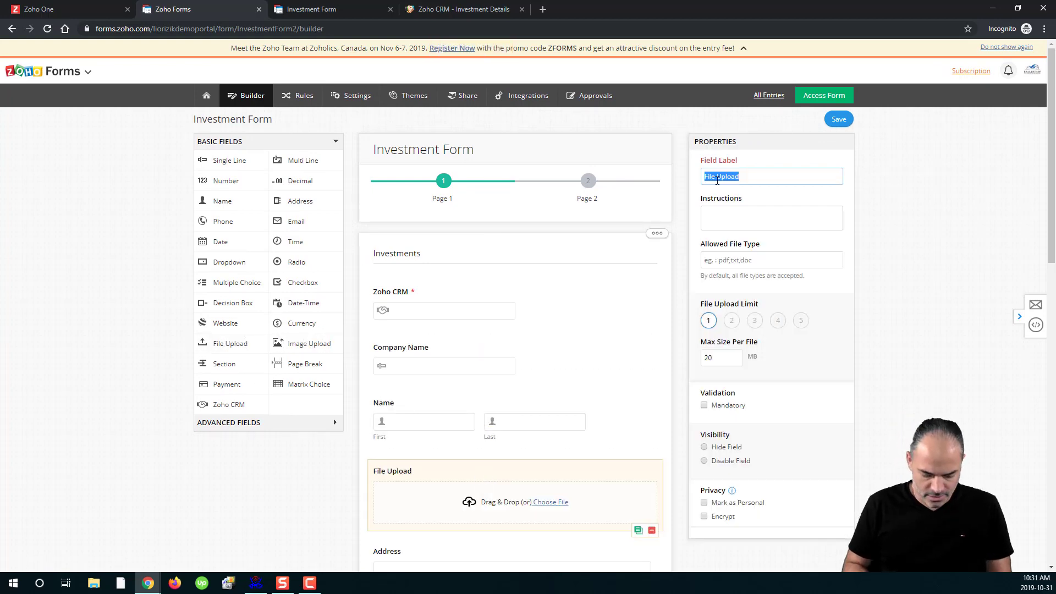
text(Driving Li)
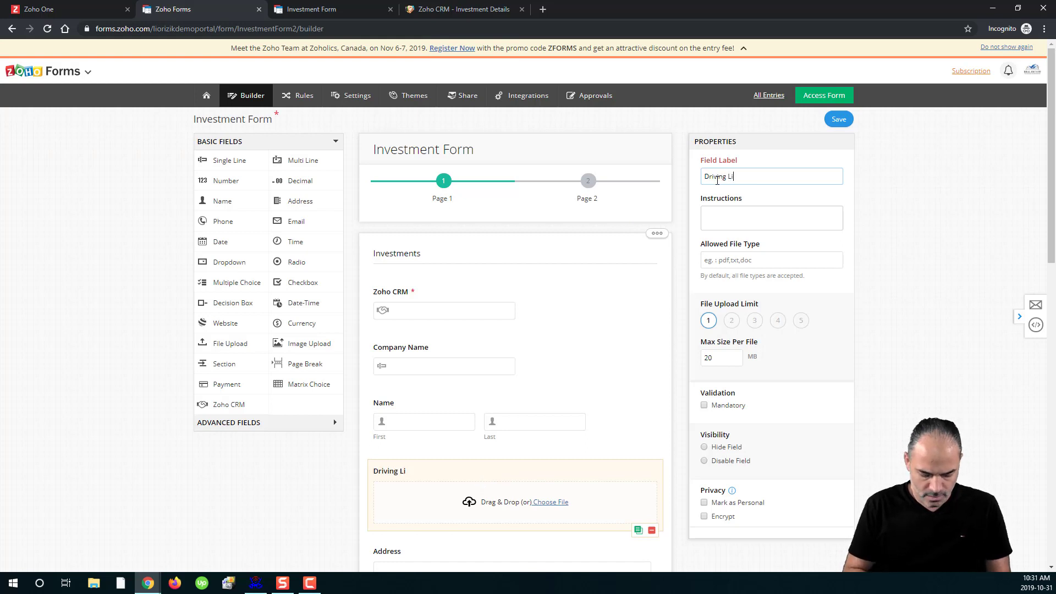
text(cense)
click(905, 239)
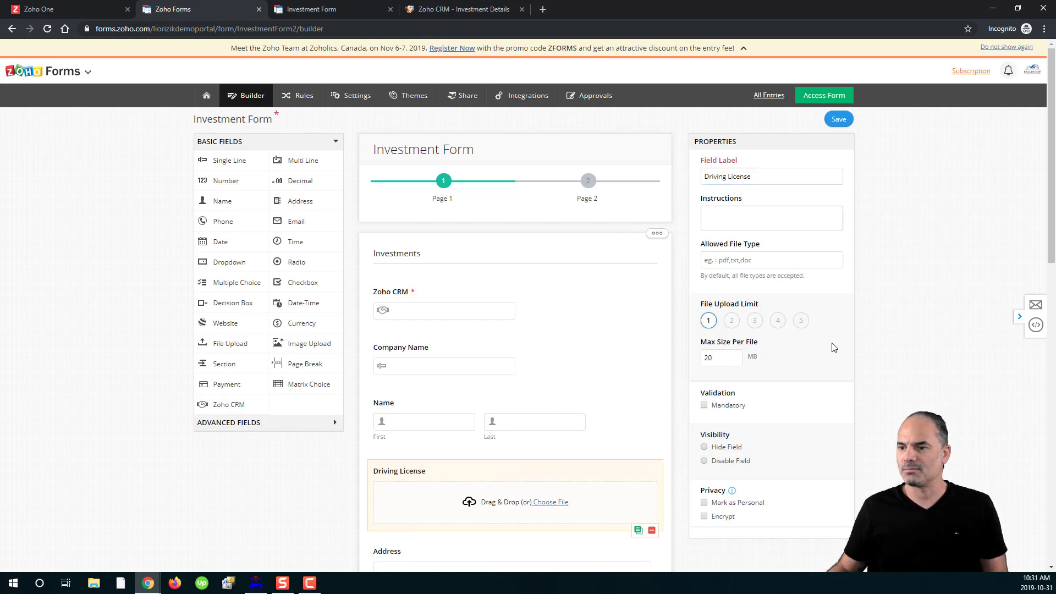
click(840, 119)
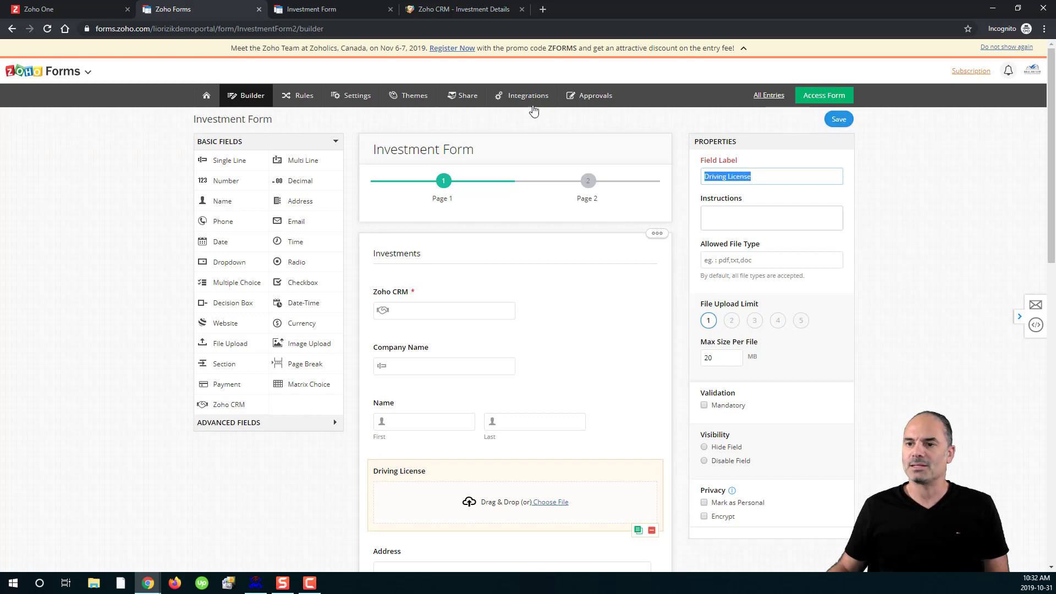
Step: In the Zoho CRM integration, enable Attachment with the Driving License field and the PDF copy of the form submission
click(533, 105)
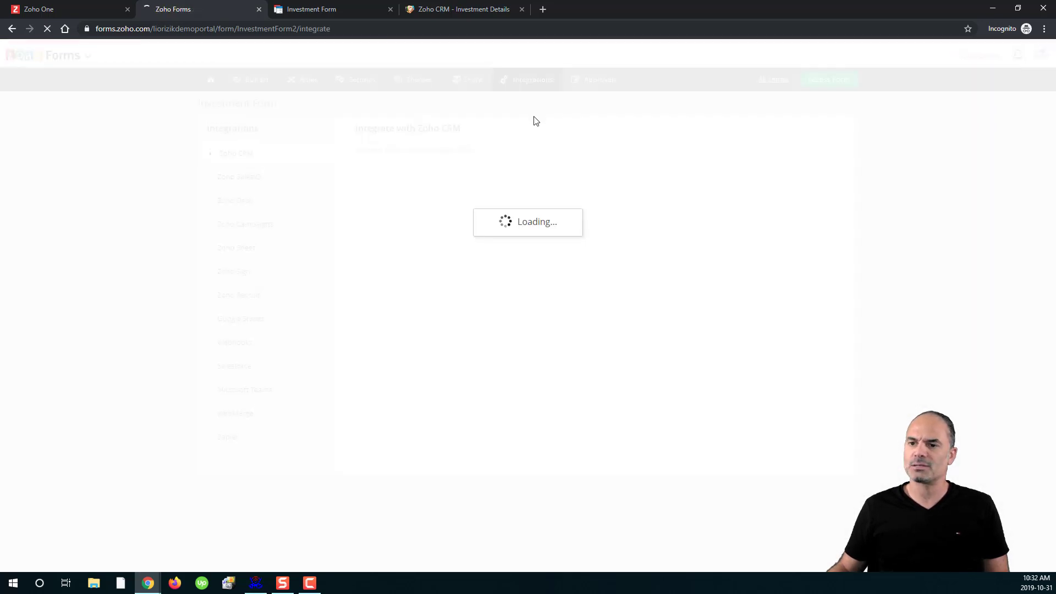
scroll(552, 306, down, 3)
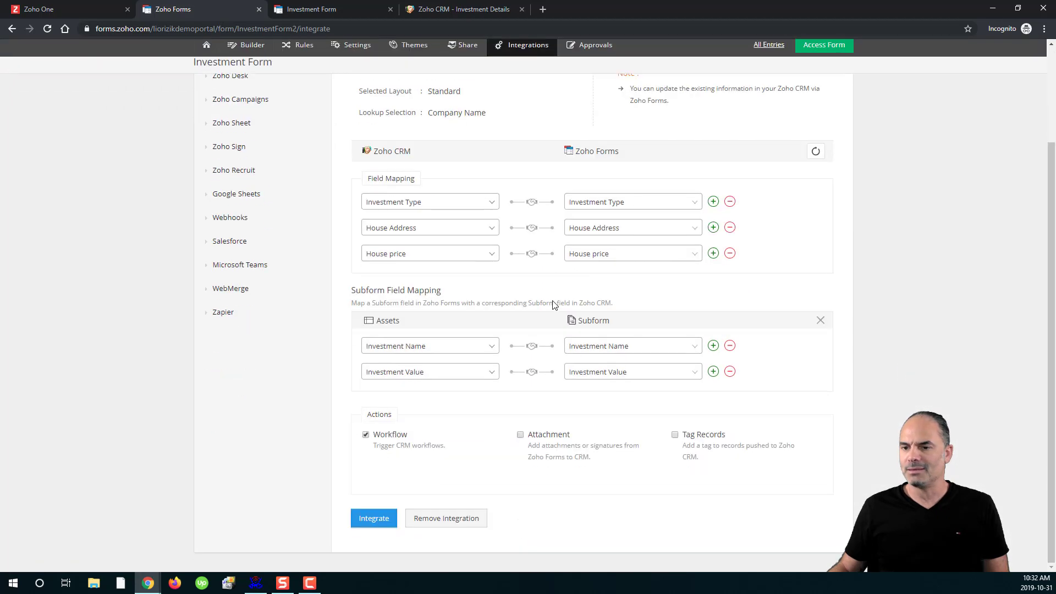
click(550, 435)
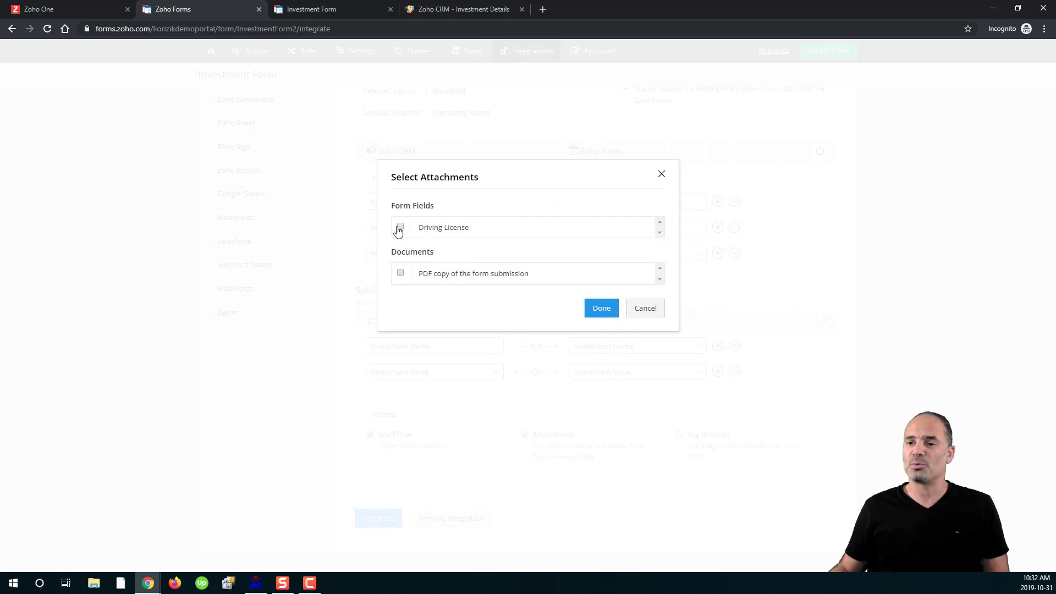
click(399, 229)
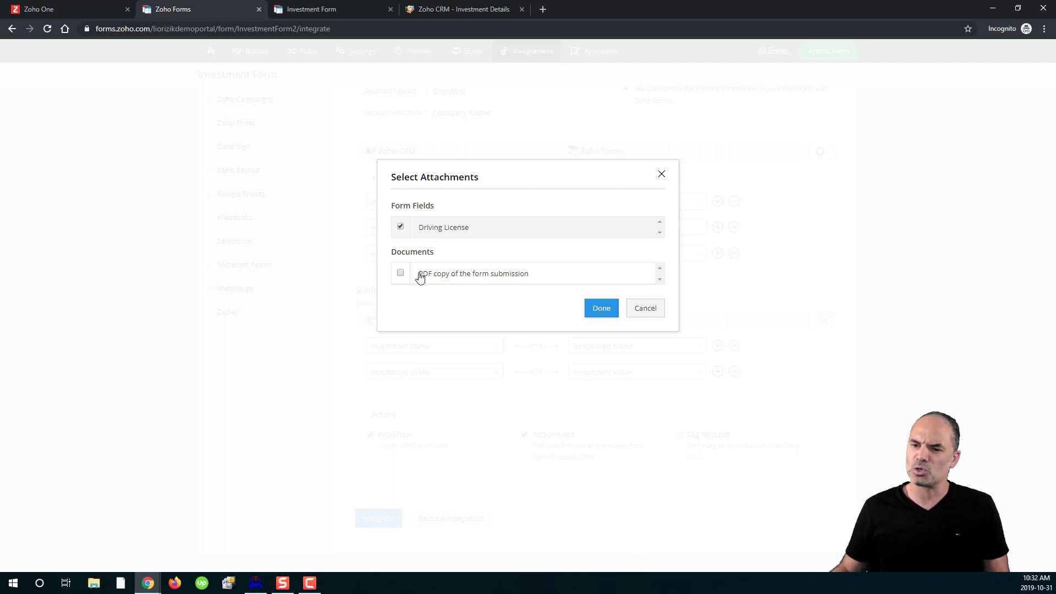
click(401, 273)
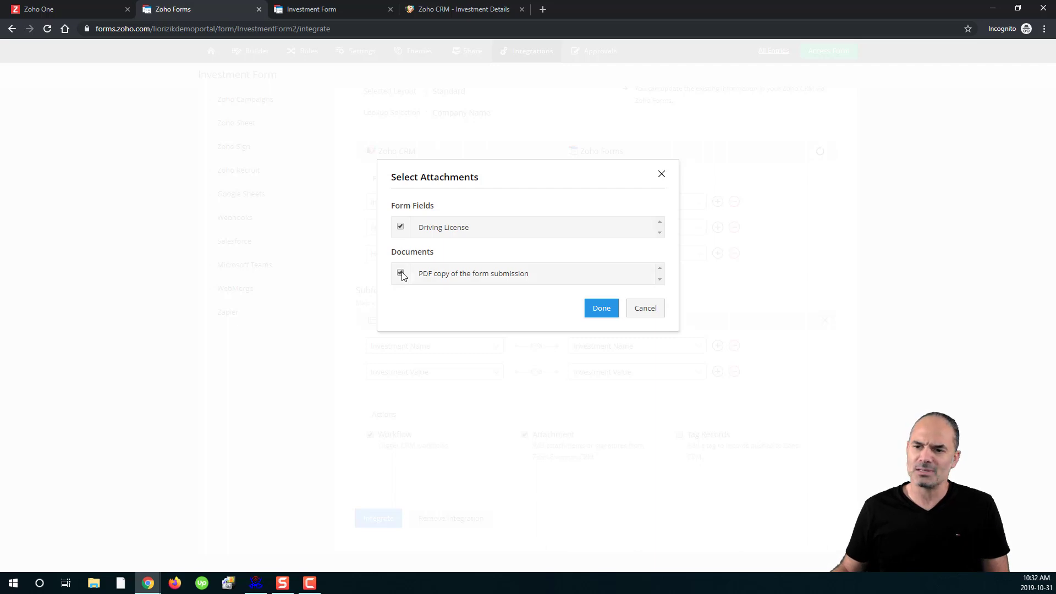
click(600, 309)
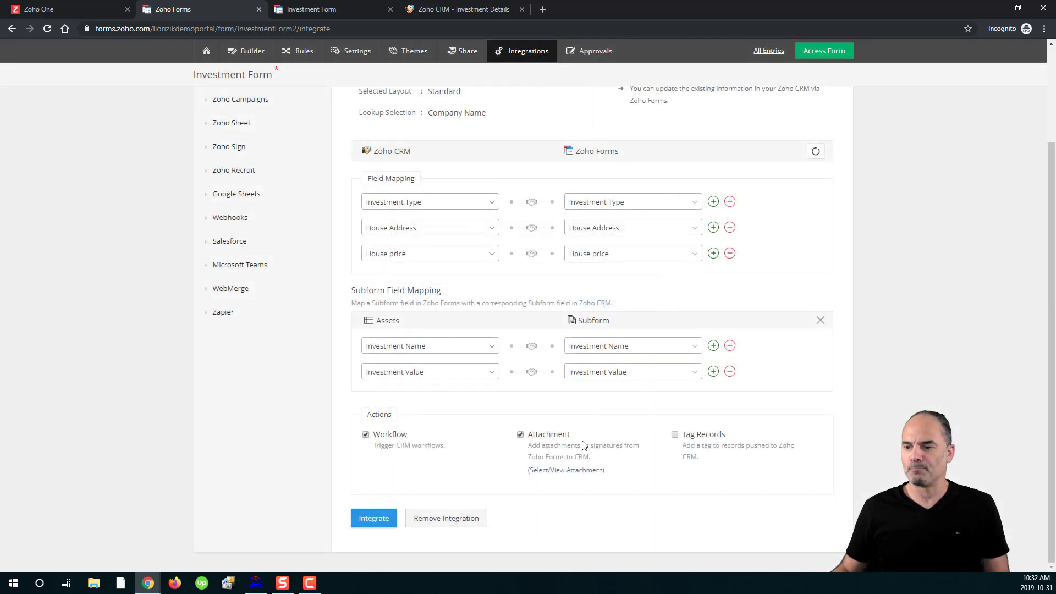
click(675, 435)
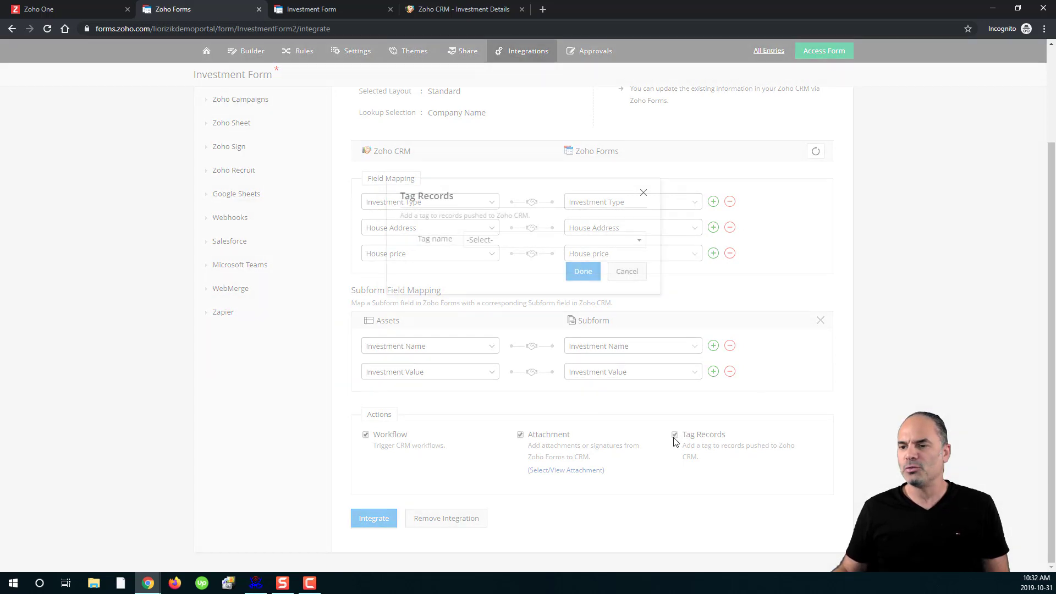
click(505, 242)
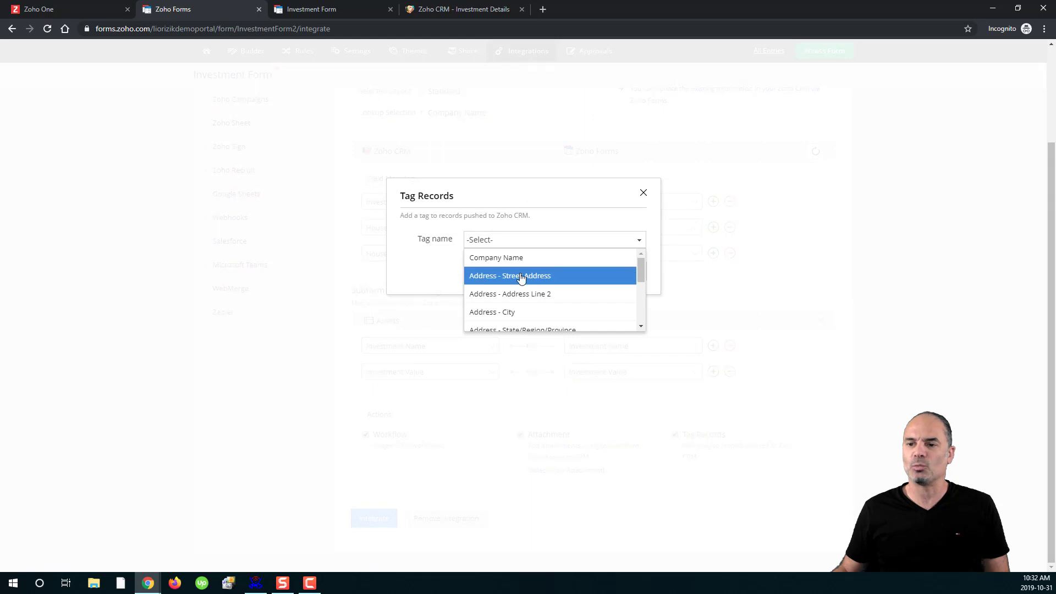
click(582, 223)
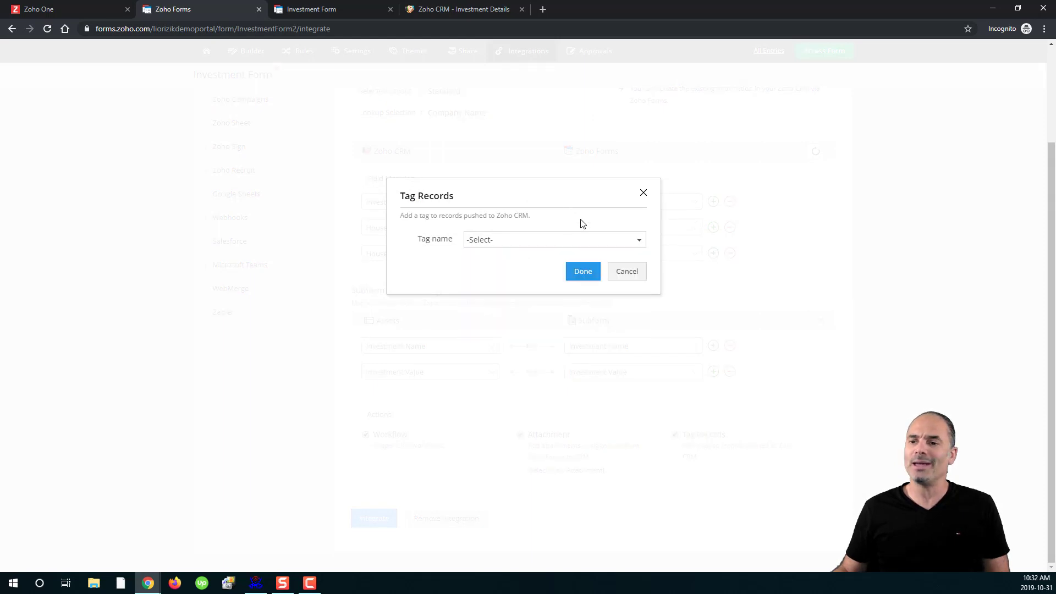
click(628, 275)
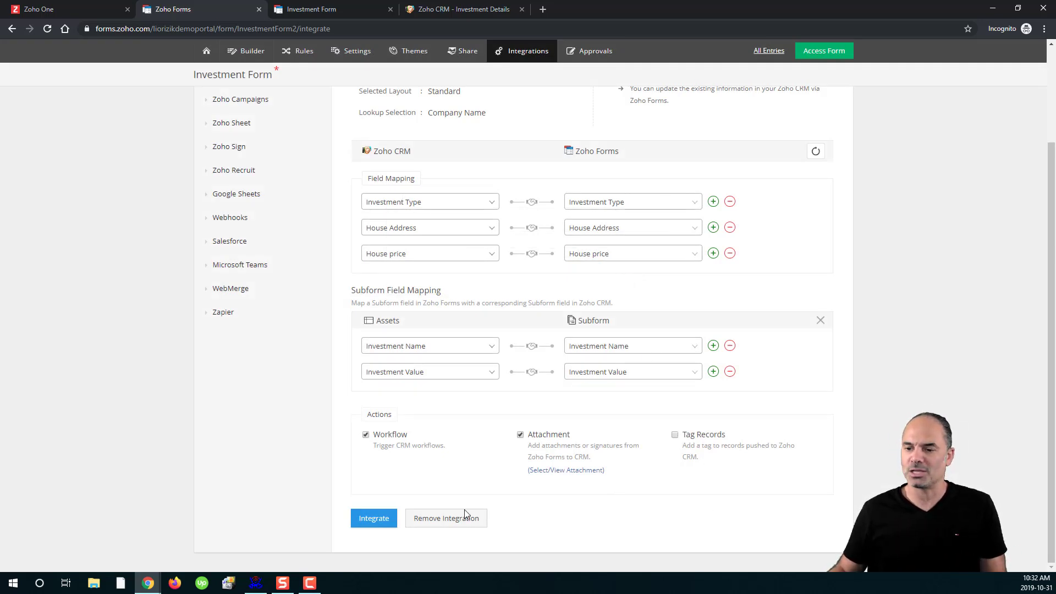
Step: Apply the Zoho CRM integration with the new attachment settings
click(377, 520)
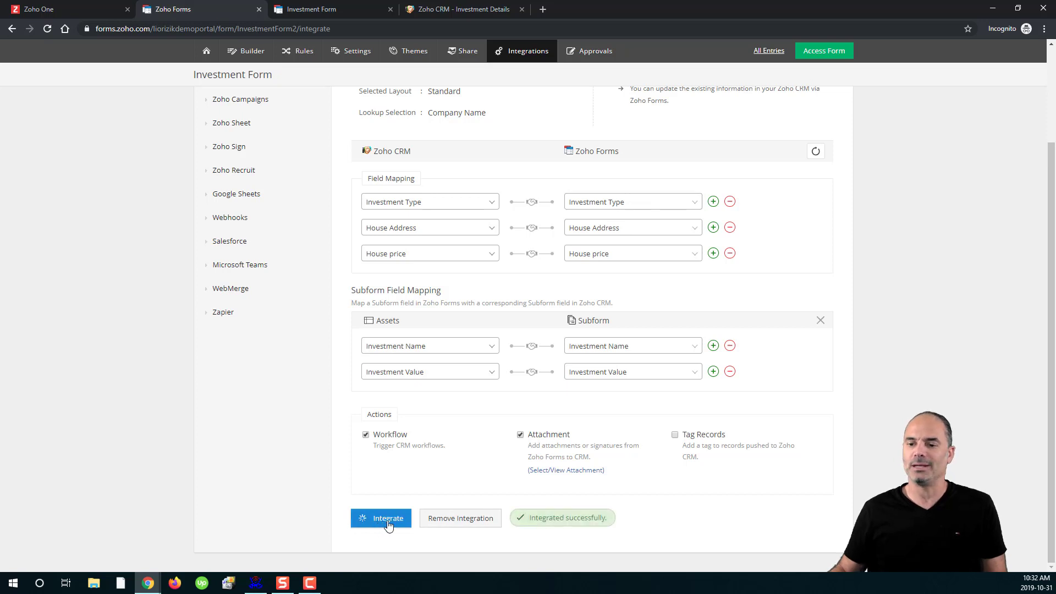
Step: Switch to the Great Acting Inc. investment record in Zoho CRM, reload it and examine its Investment Details and Assets sections
click(453, 12)
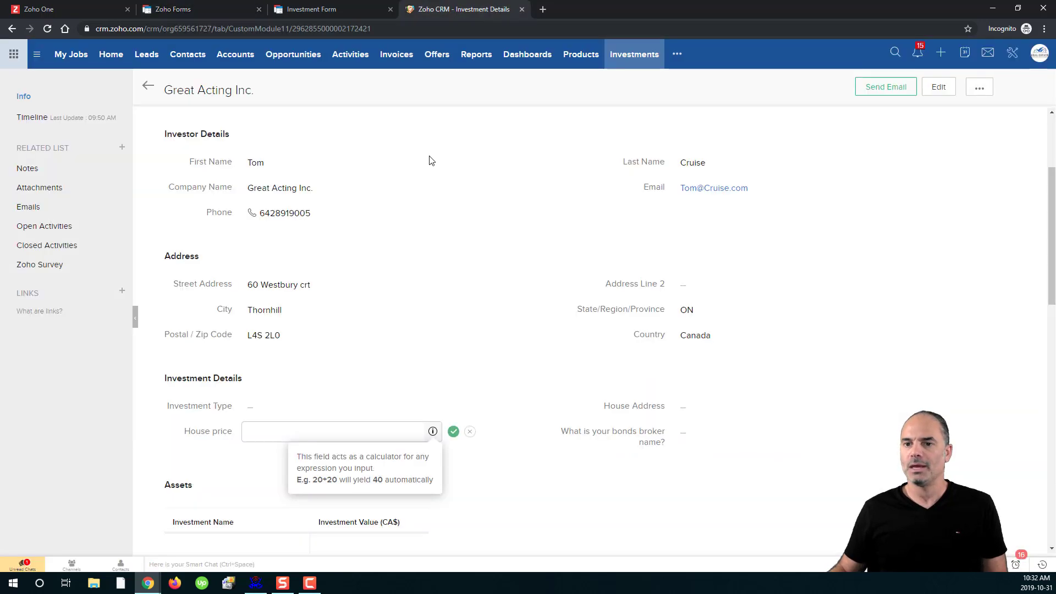
click(47, 29)
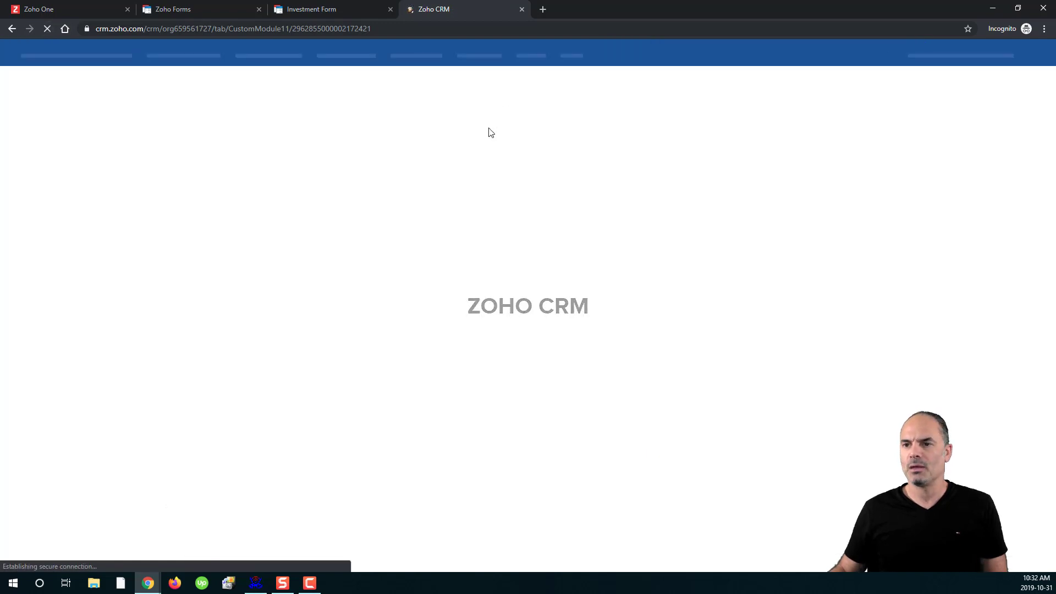
scroll(490, 233, down, 5)
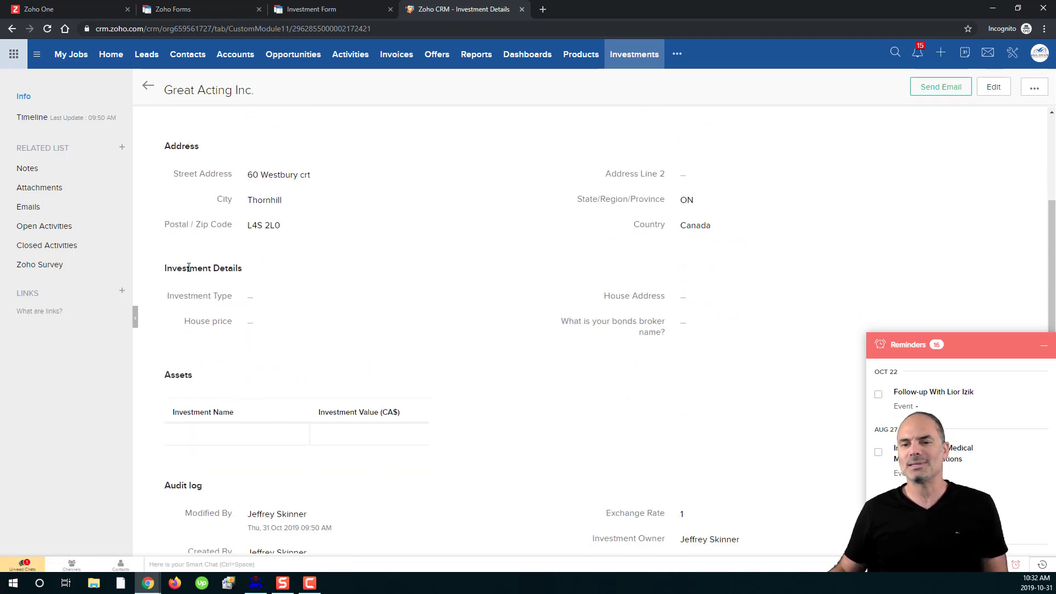
drag(177, 268, 301, 271)
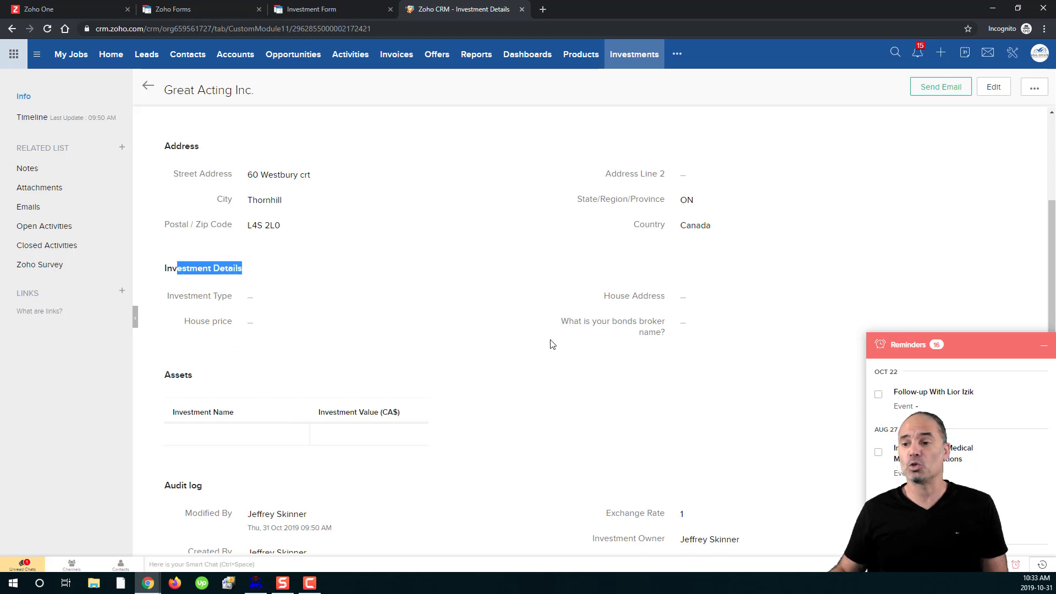
Step: In the live Investment Form, upload the suit PNG file from Downloads to the Driving License field
click(318, 10)
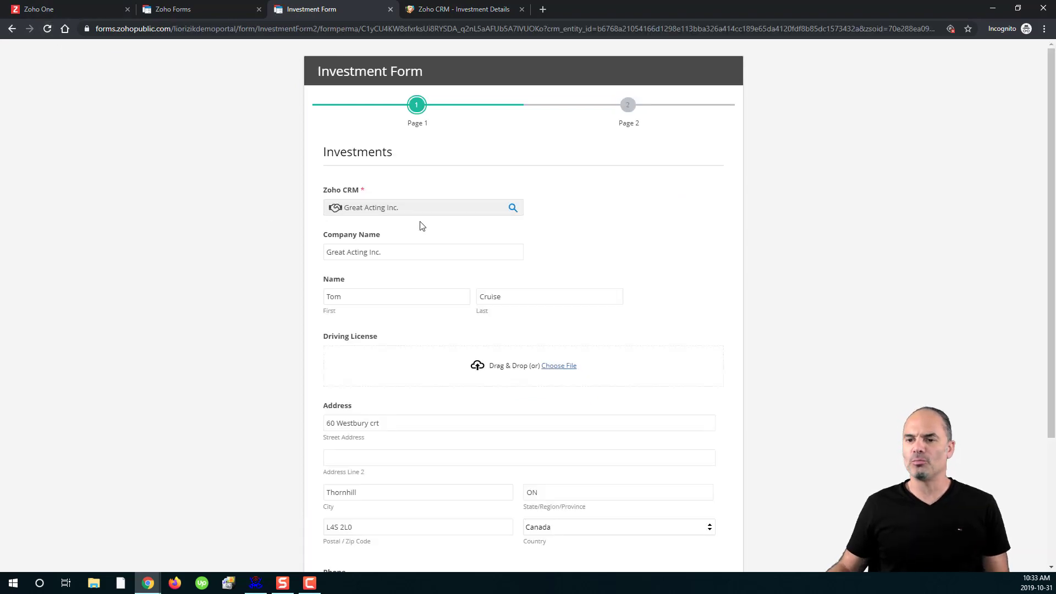
scroll(429, 225, down, 2)
scroll(426, 300, down, 1)
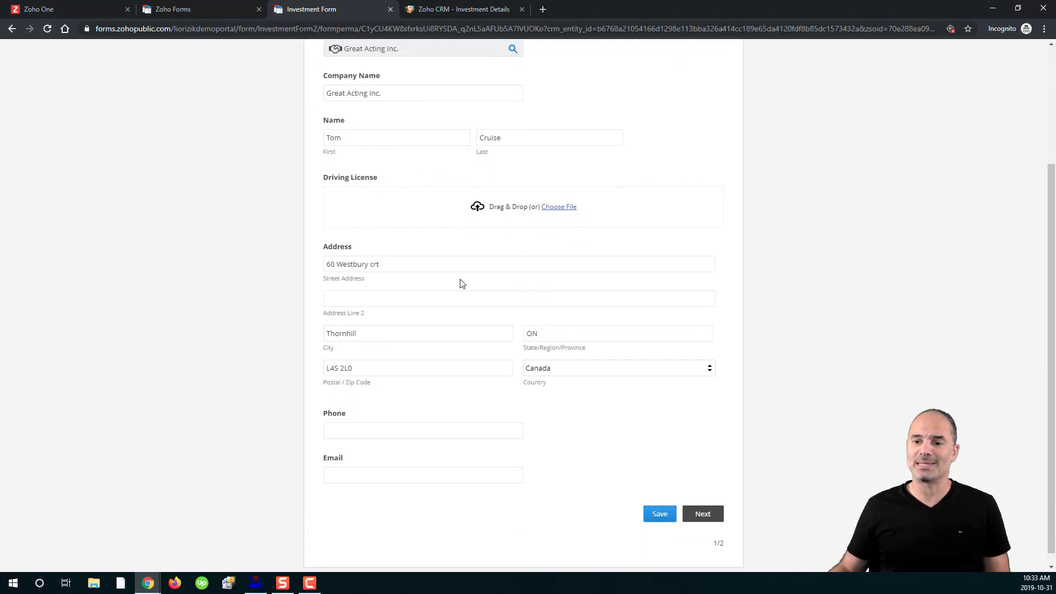
click(559, 197)
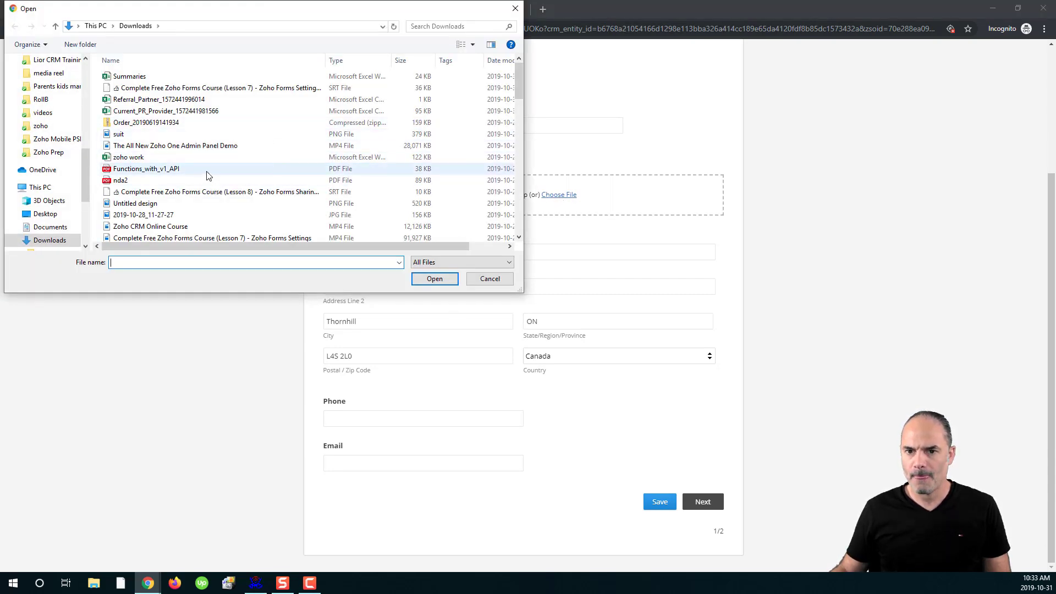
click(124, 135)
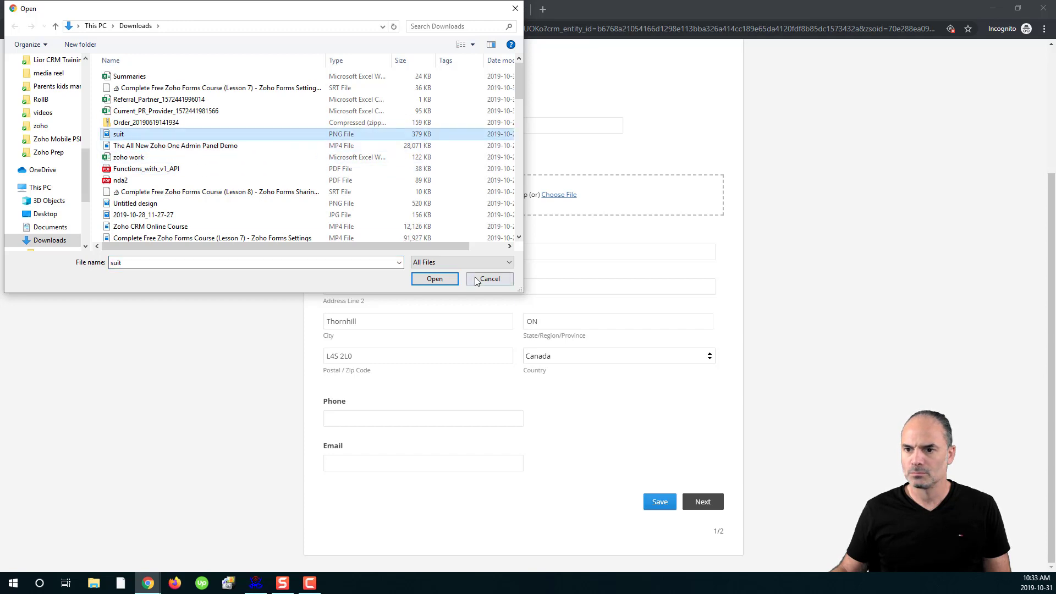
click(436, 279)
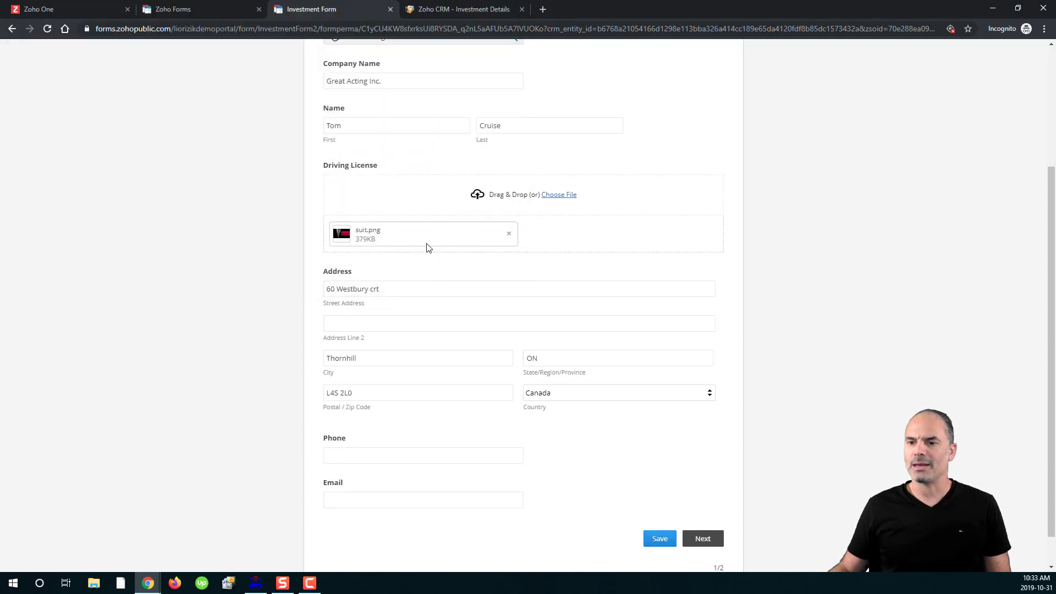
Step: Fill in the investor's address, phone number and email on the form's first page and continue to Page 2
scroll(448, 254, down, 1)
click(382, 418)
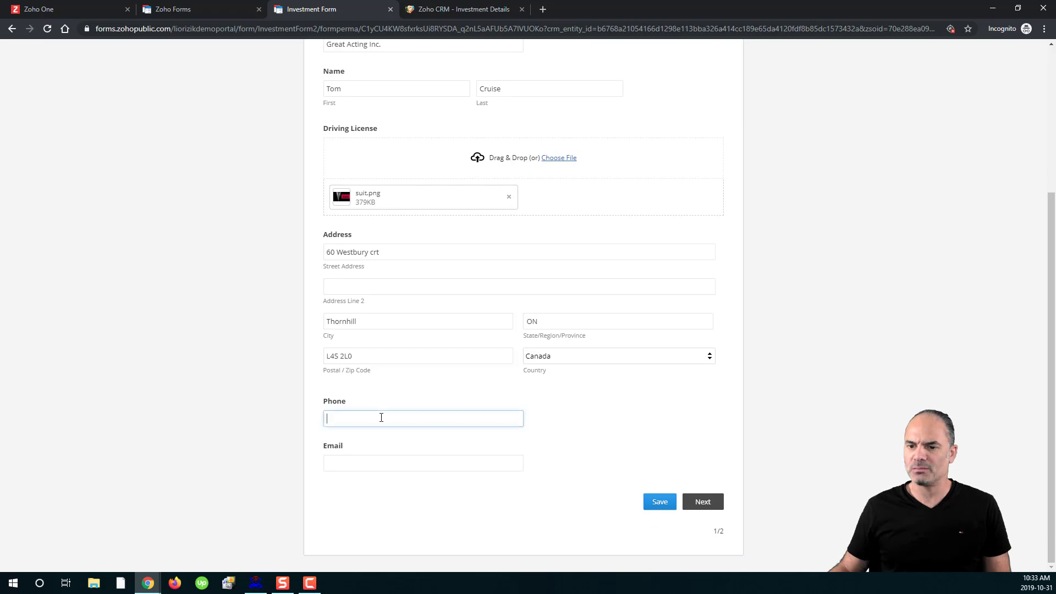
click(385, 440)
click(703, 501)
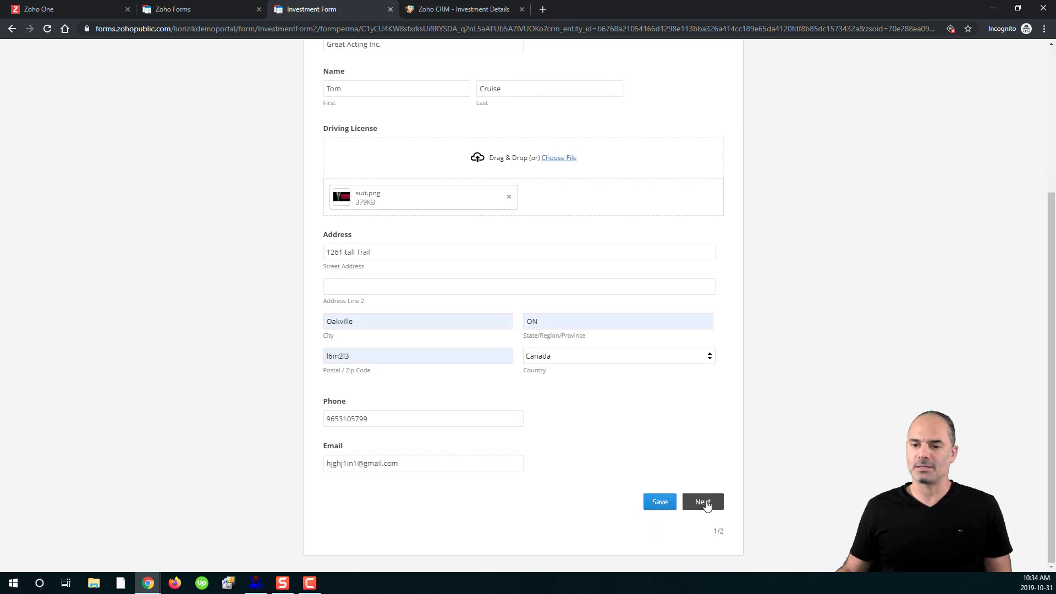
Step: Set the Investment Type to Real Estate, fill in the house address and enter a House price of 80000
click(387, 170)
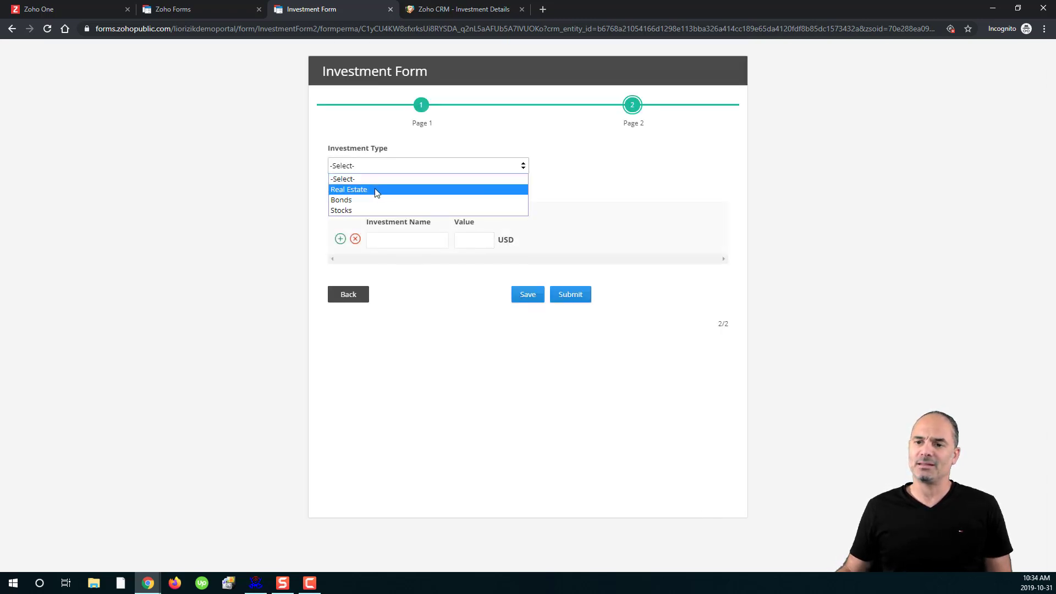
click(375, 188)
click(371, 209)
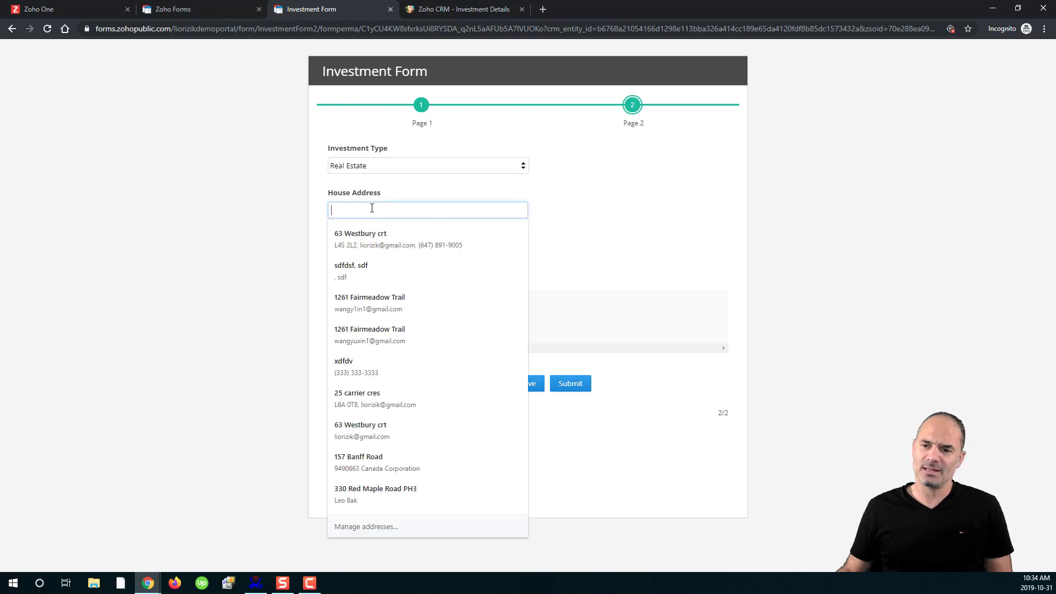
click(362, 238)
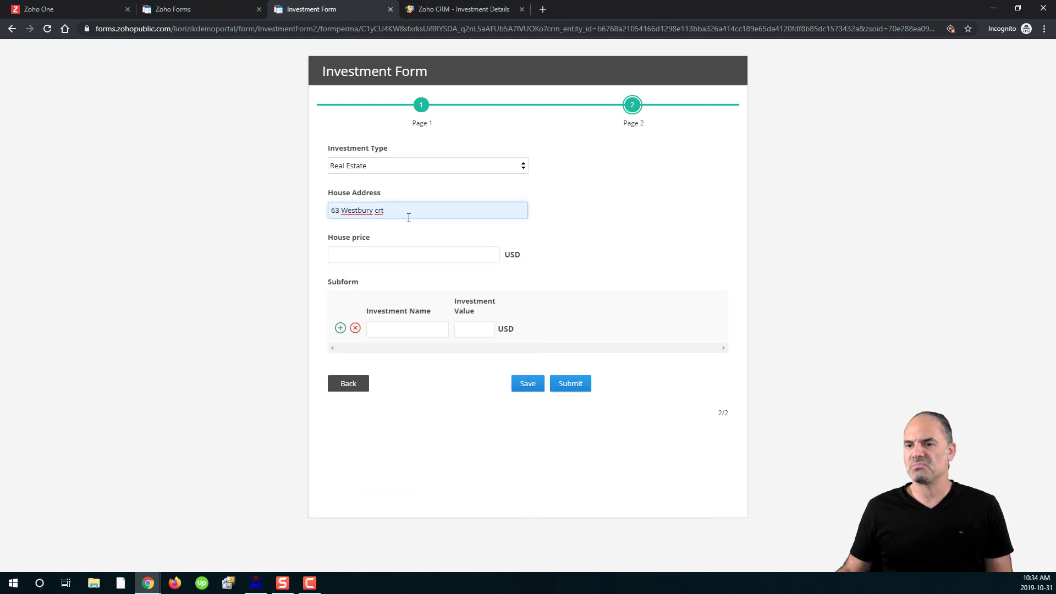
click(405, 253)
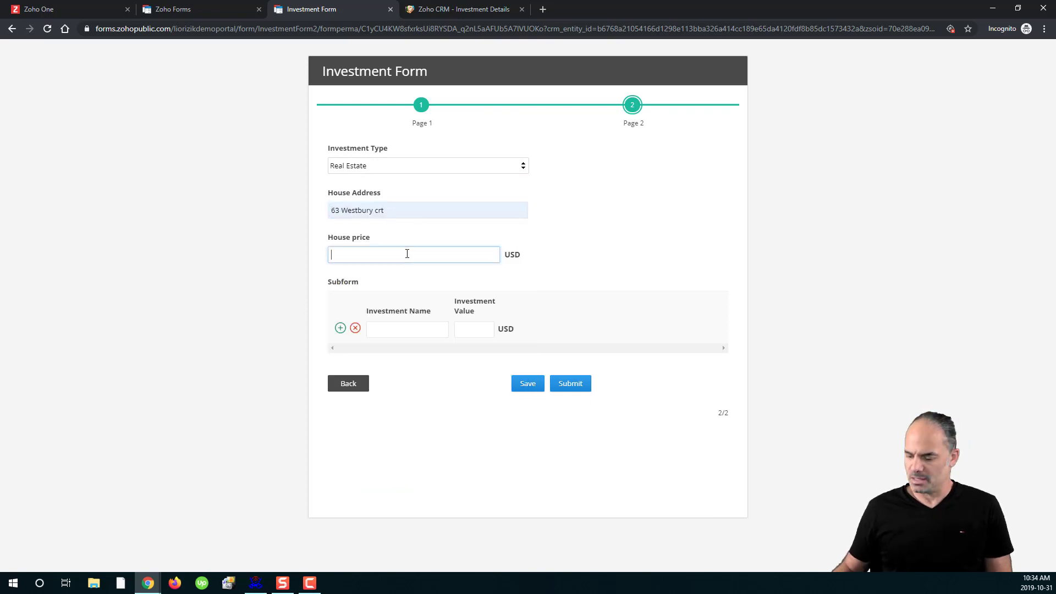
Step: Add subform rows for Condo with value 50000 and Town with value 9000, and submit the form
click(440, 327)
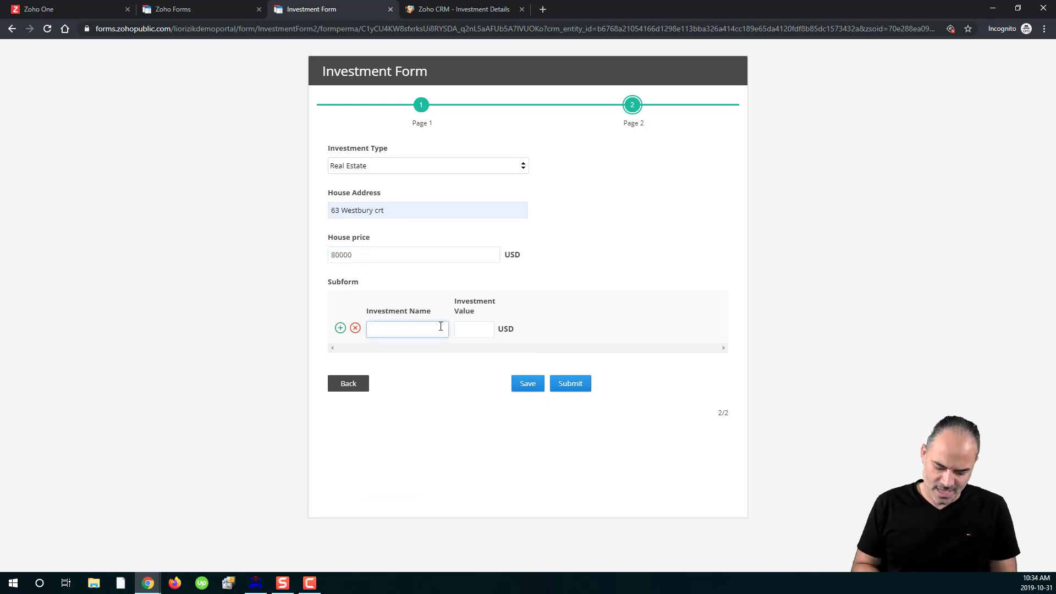
text(Condo)
key(Tab)
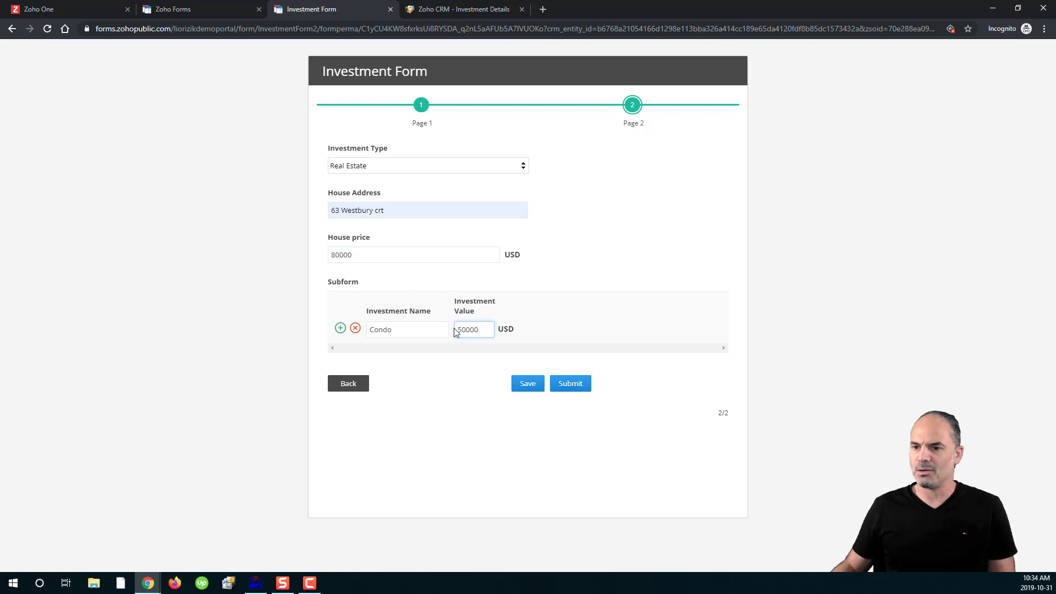
click(340, 328)
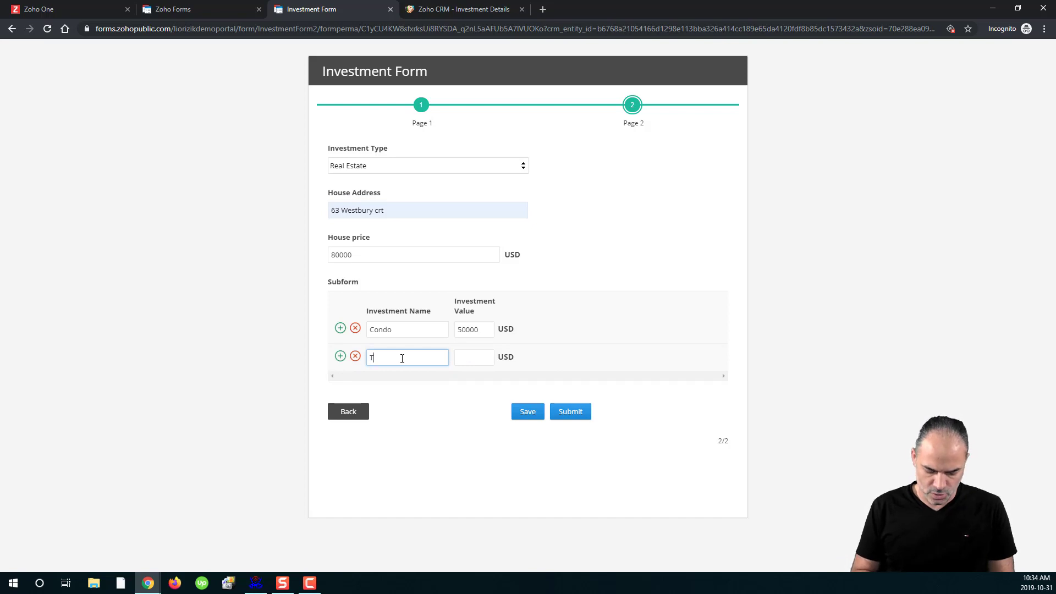
key(Tab)
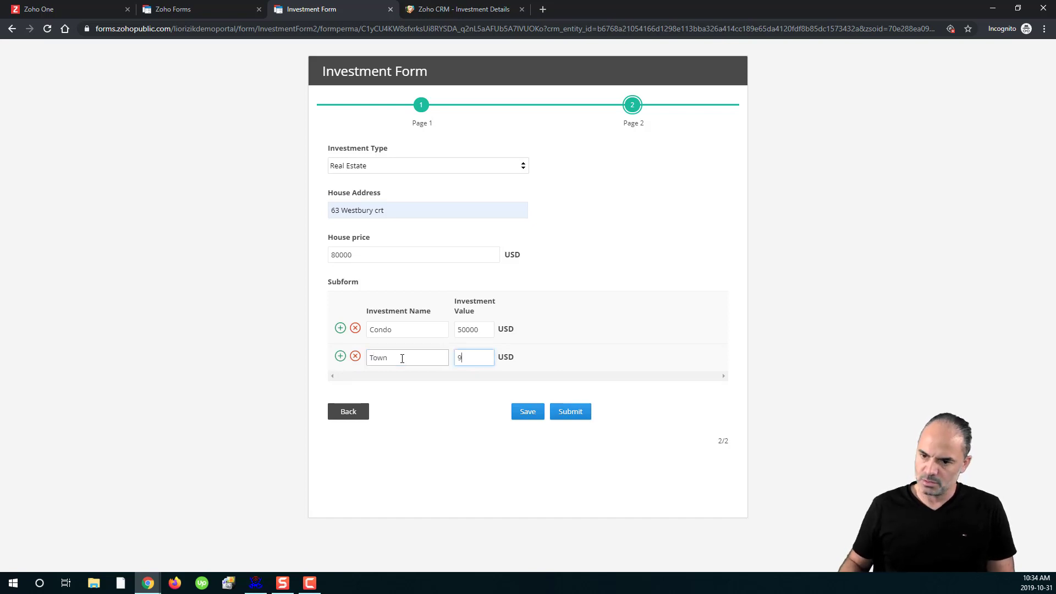
click(579, 413)
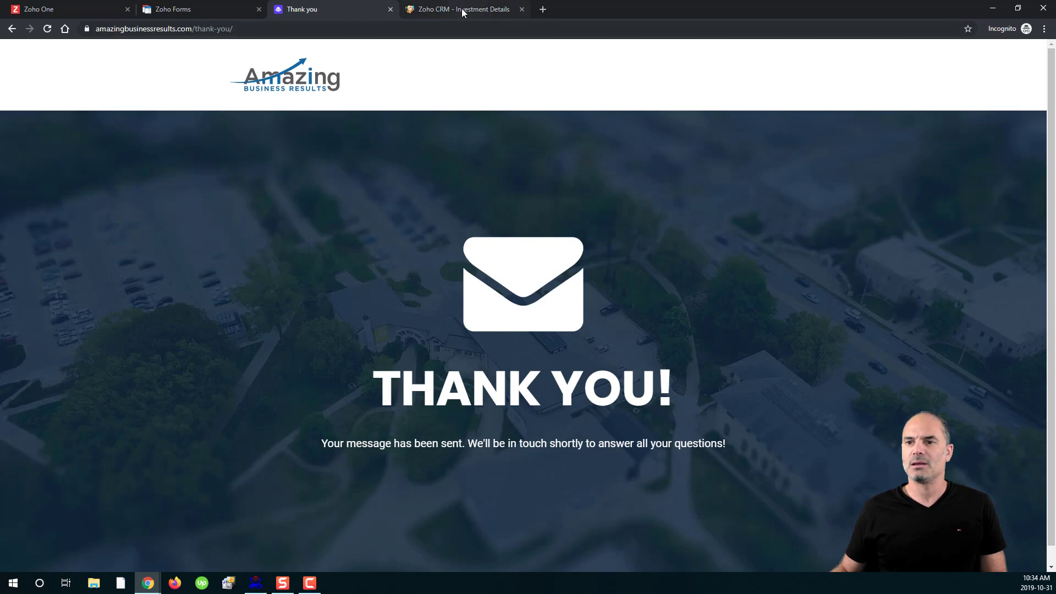
Step: Return to the Great Acting Inc. record in Zoho CRM, minimise the reminders, reload the record and check its Investment Details and Assets
click(462, 10)
click(495, 122)
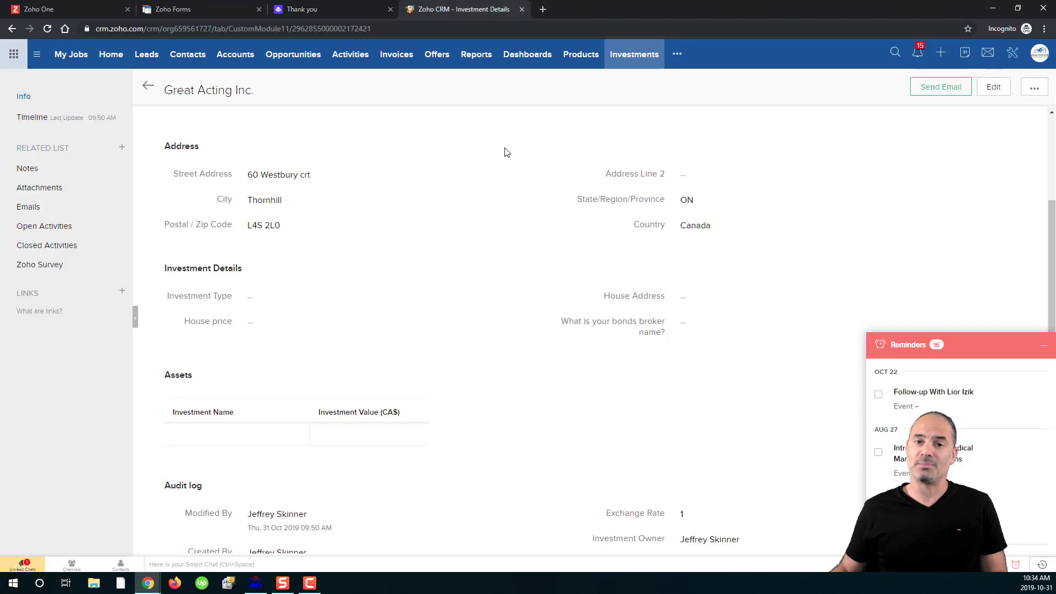
click(1044, 345)
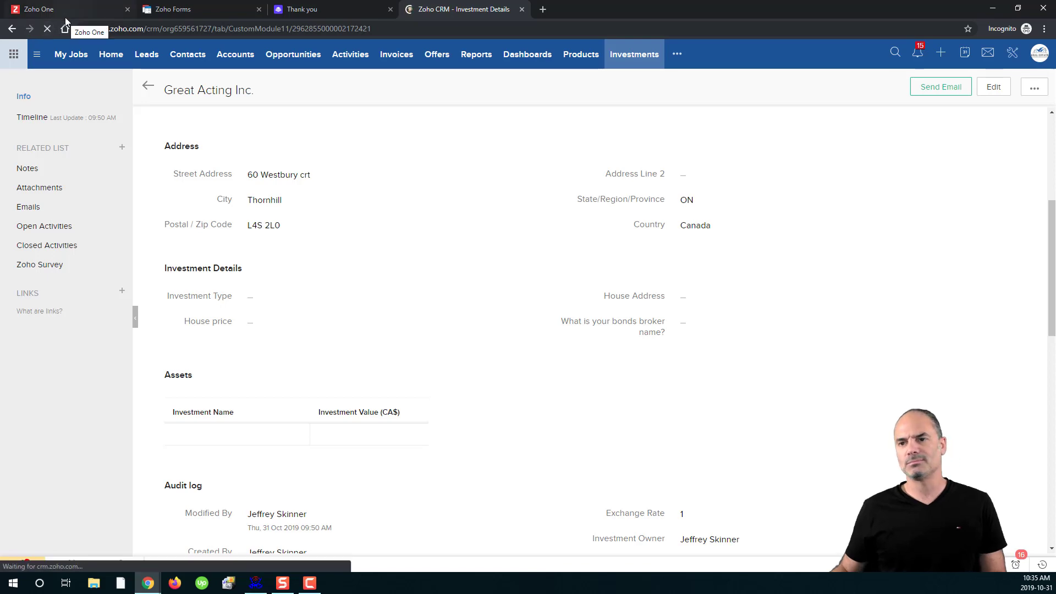
click(45, 29)
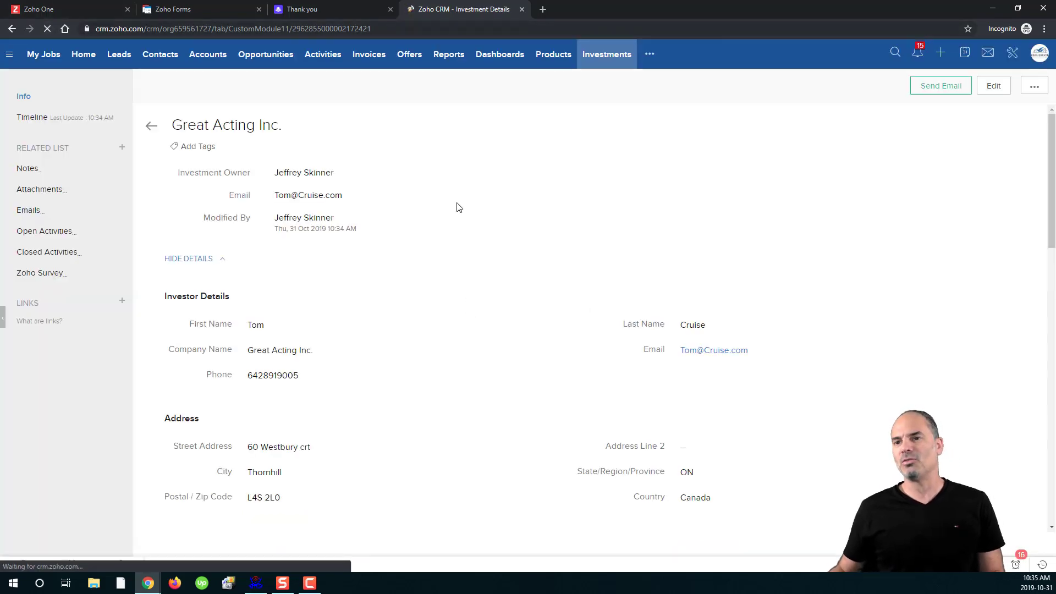
scroll(394, 340, down, 3)
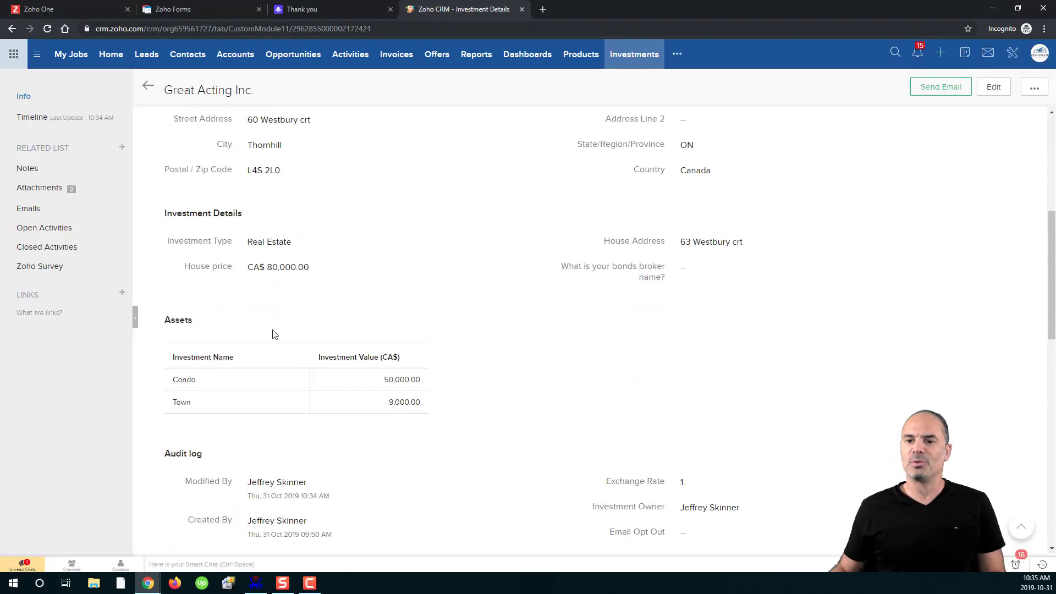